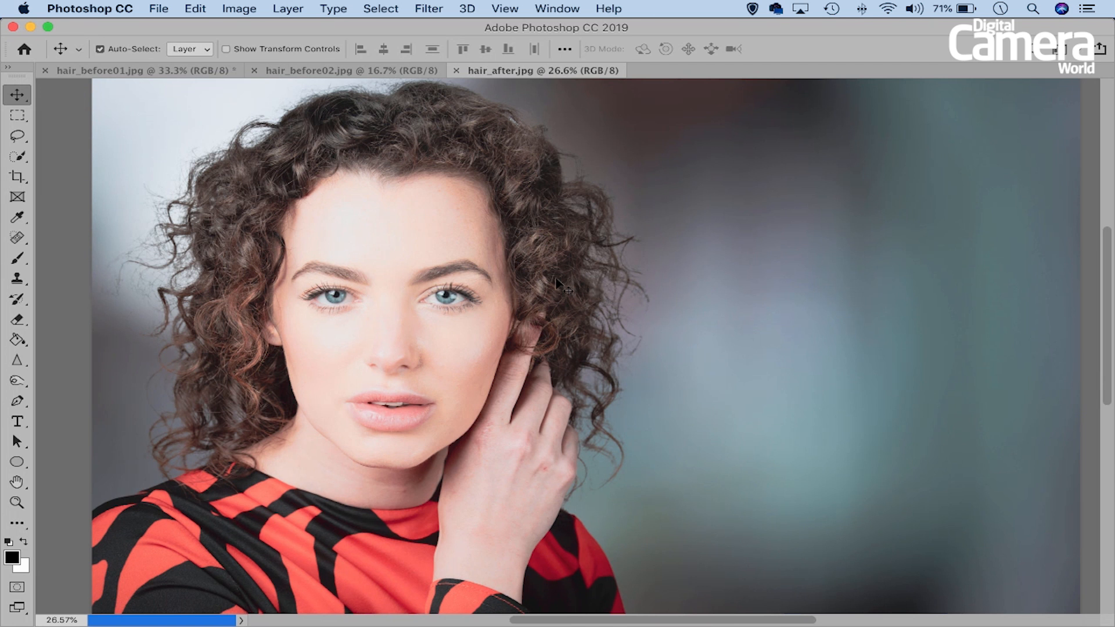
- Compare the source portrait, the blurred background image and the finished composite hair_after.jpg
left_click(184, 70)
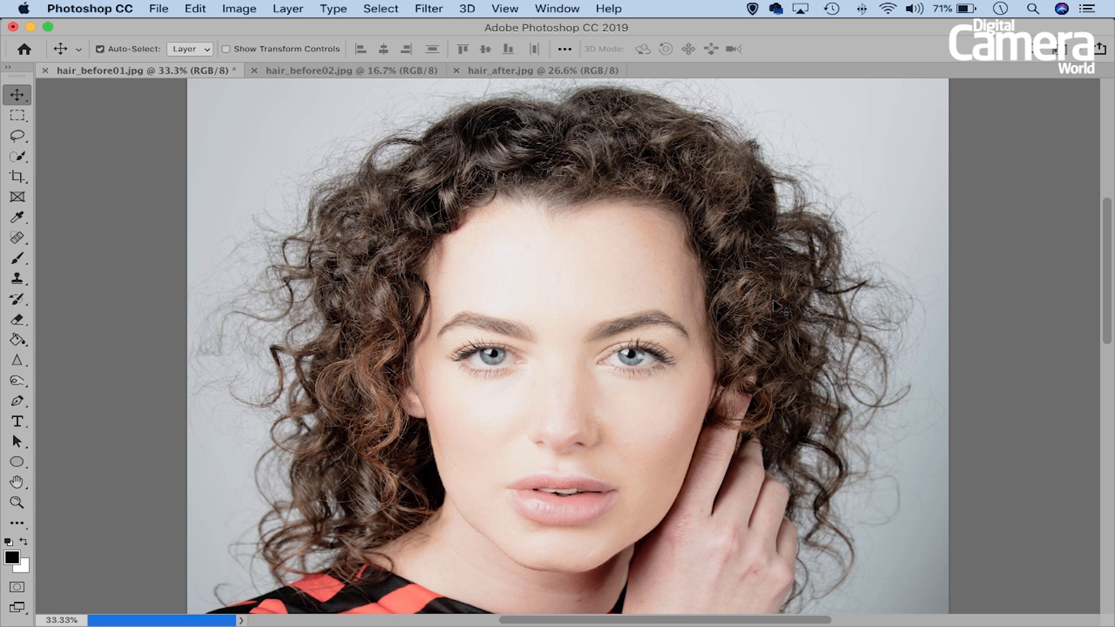
key("super+0")
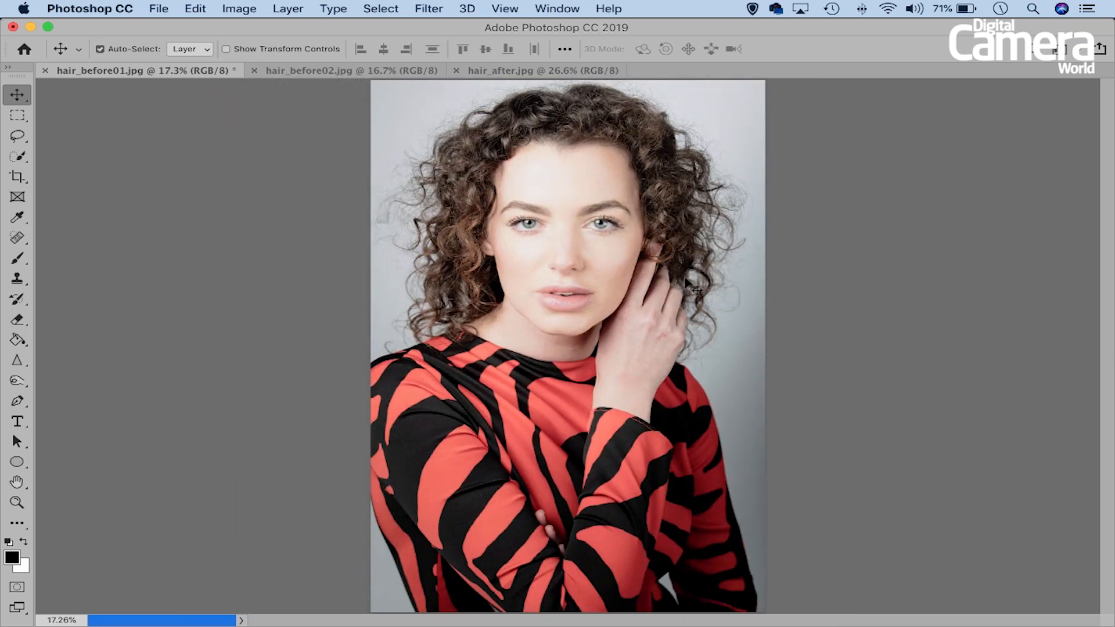
left_click(312, 71)
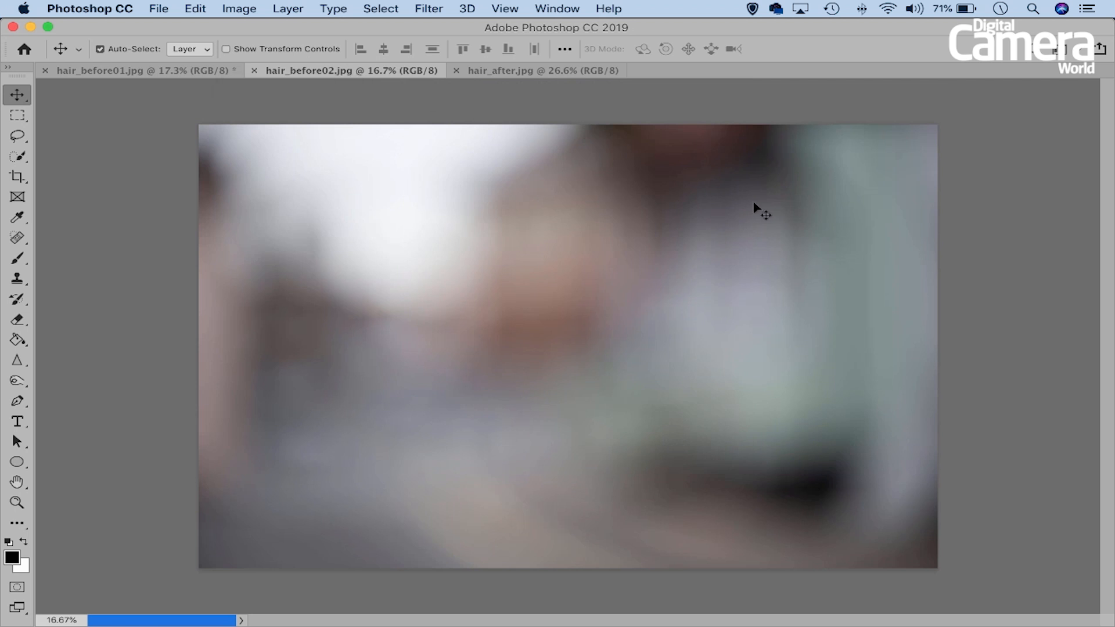
left_click(509, 70)
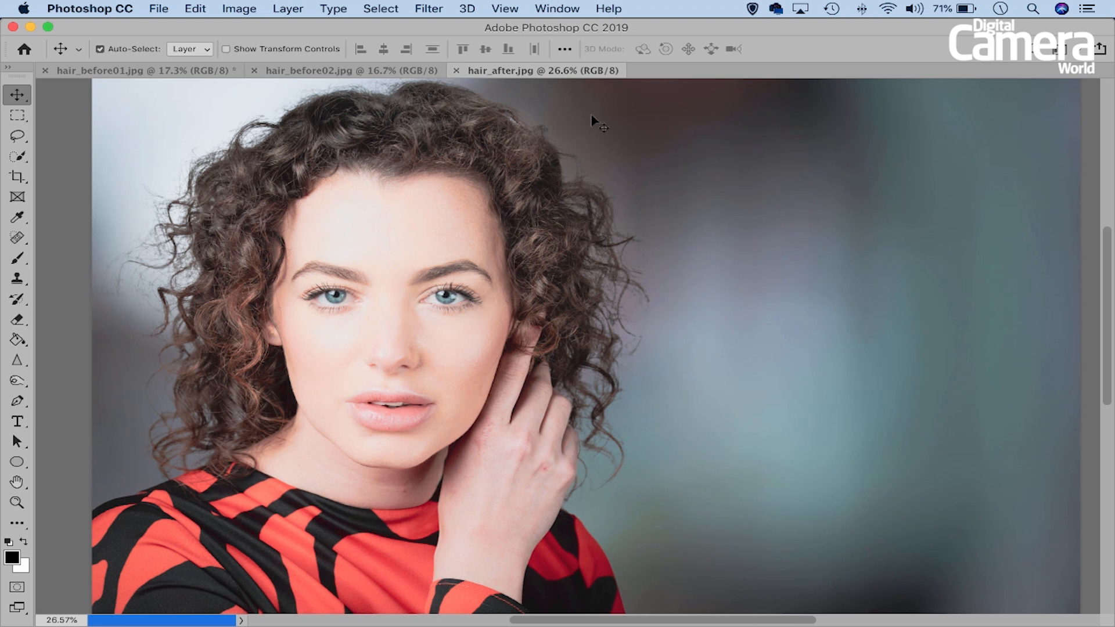
- Select the woman in hair_before01.jpg with the automatic Subject selection
left_click(137, 70)
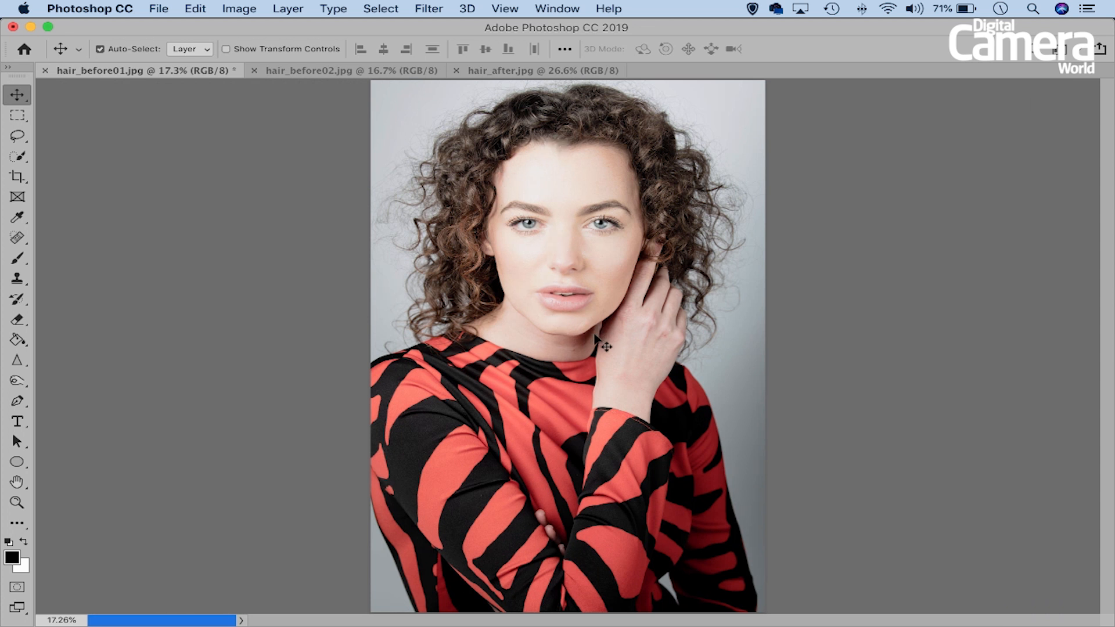
left_click(378, 8)
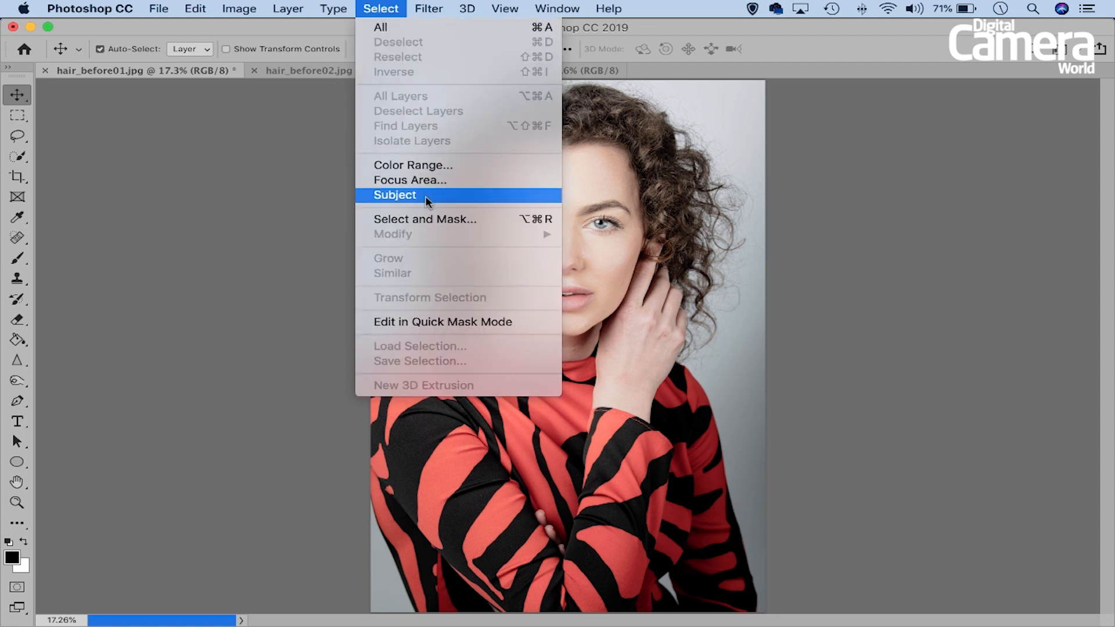
left_click(441, 196)
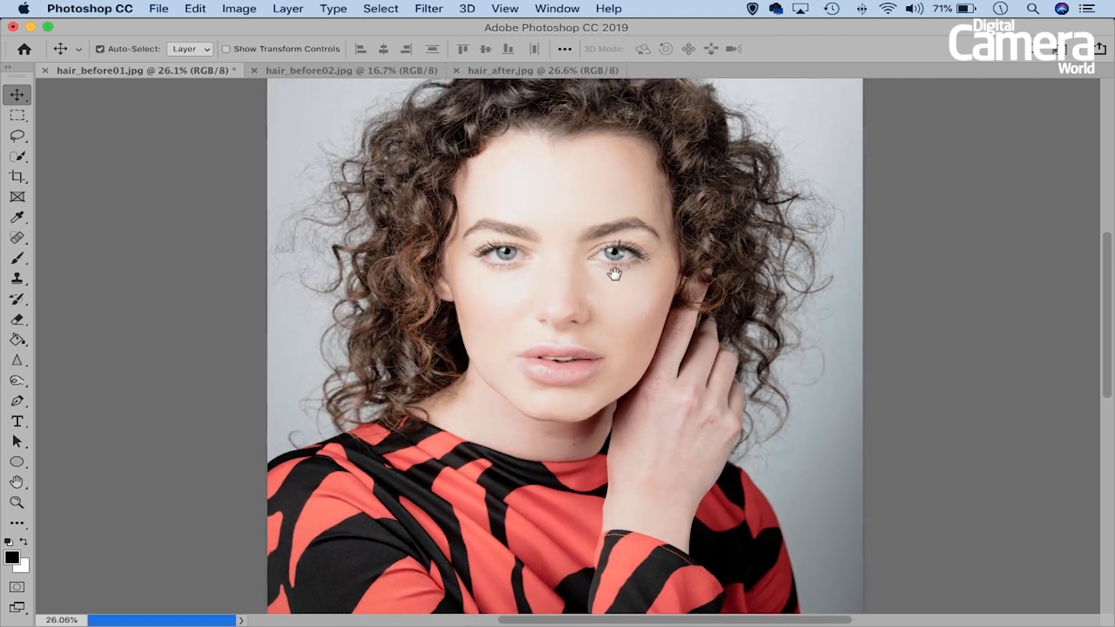
- Subtract the strip of grey background beside the lower left sleeve from the selection, using the Quick Selection tool at brush size 150
scroll(617, 281, "down", 5)
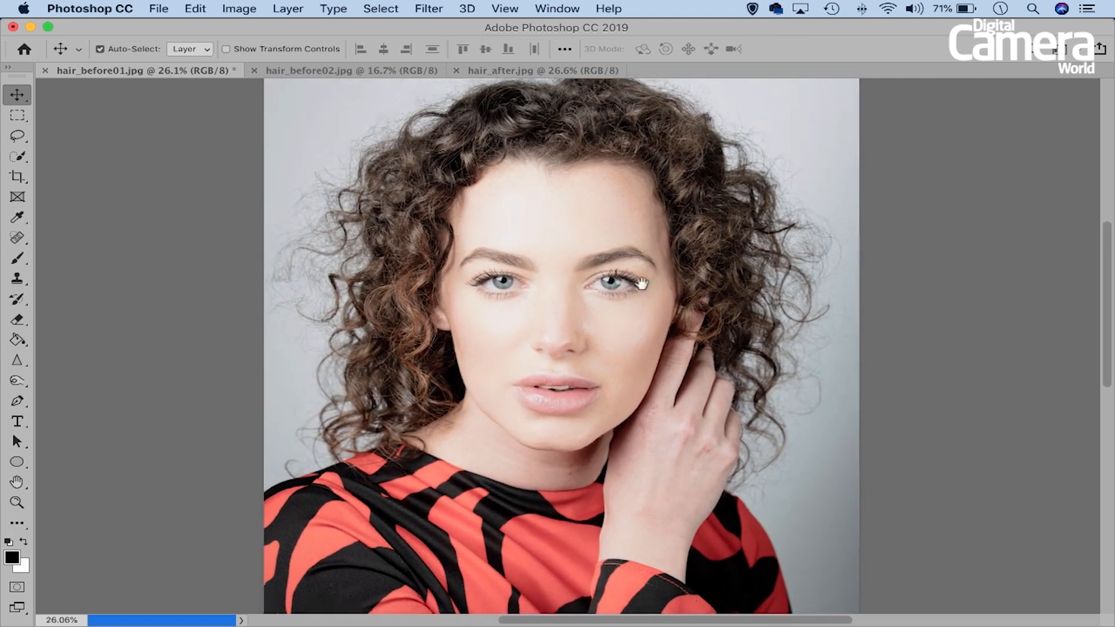
scroll(458, 319, "down", 10)
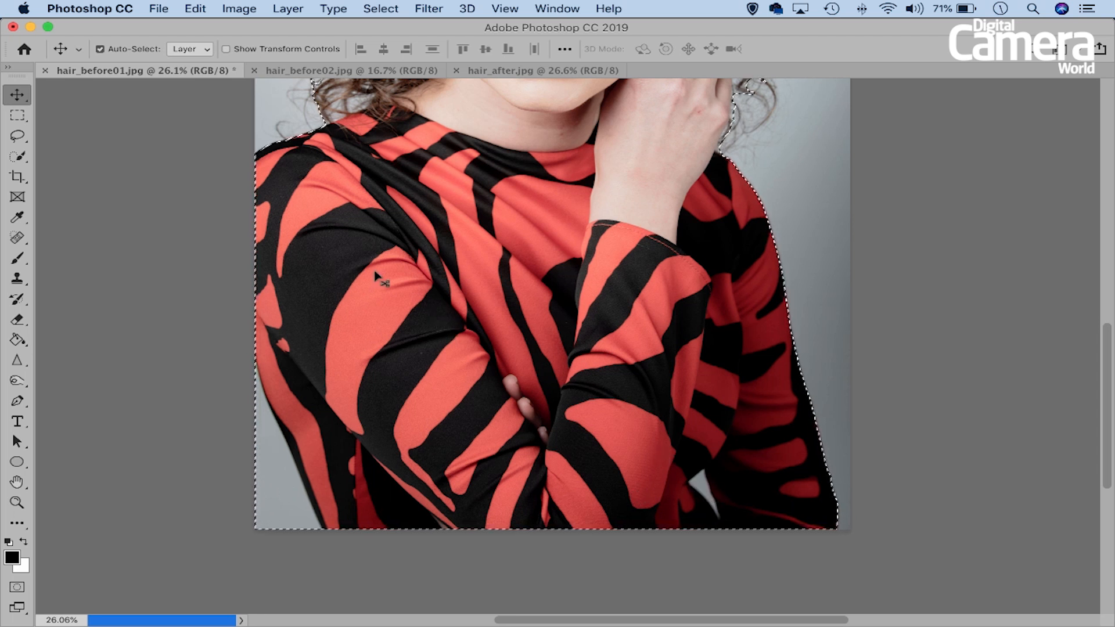
left_click(17, 156)
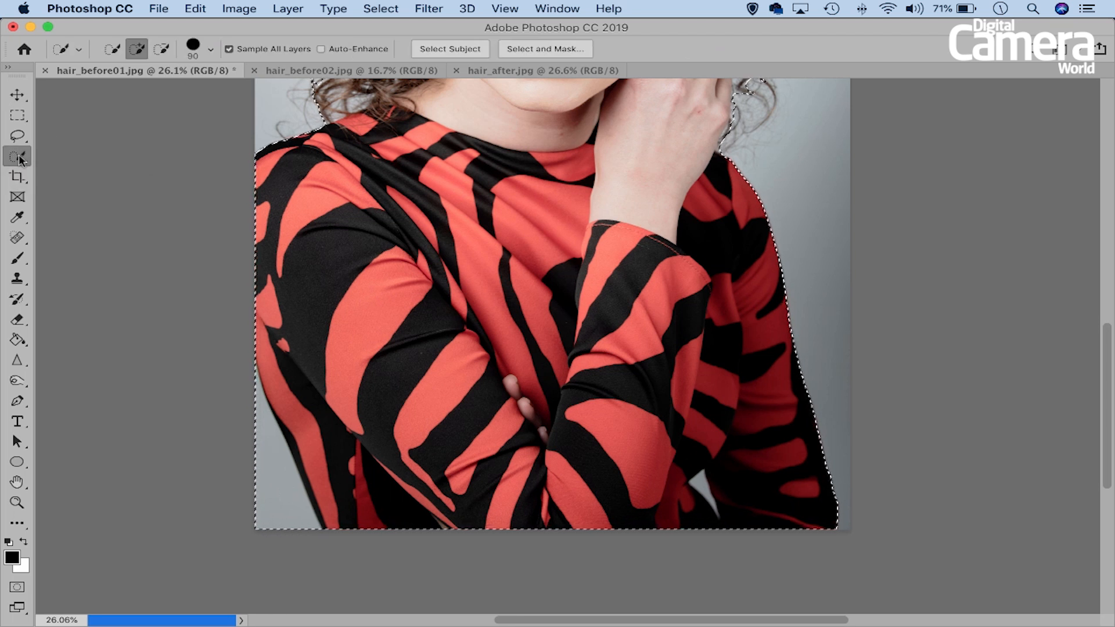
key("bracketright")
key("bracketright")
key("bracketright")
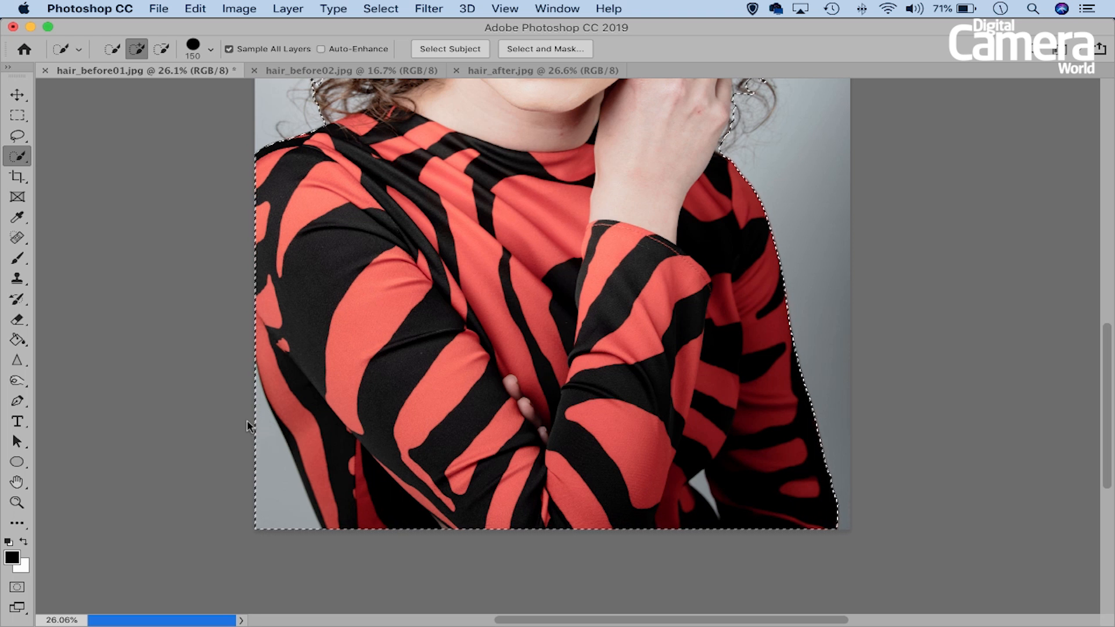
key("alt")
left_click_drag(259, 437, 275, 483)
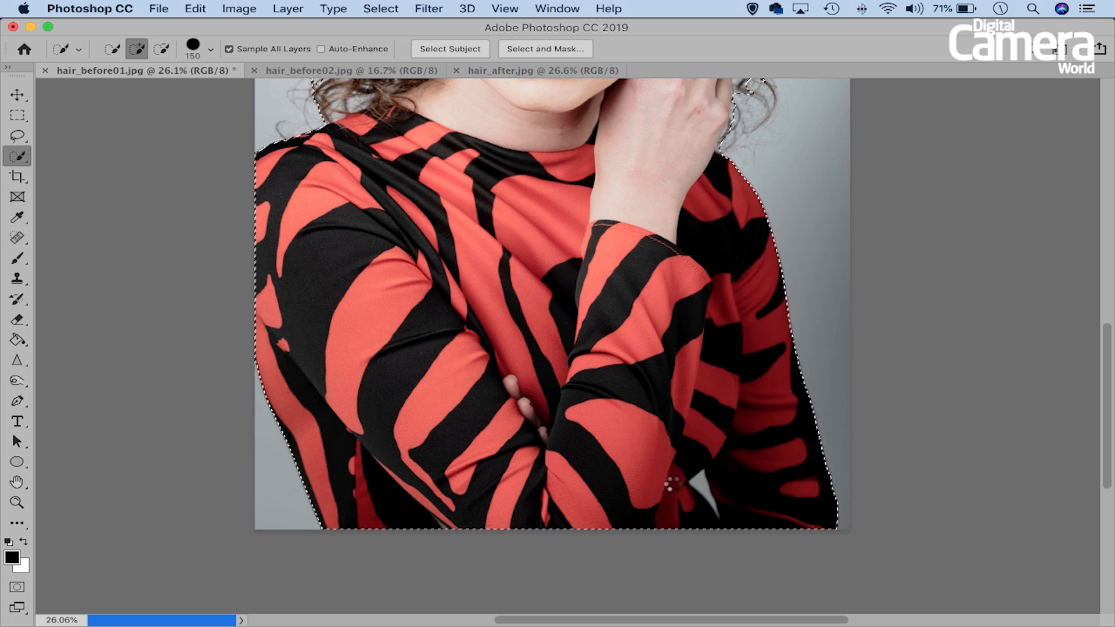
- Subtract the small triangular background gap between the raised arm and the torso from the selection, with the brush size at 80
key("bracketleft")
key("bracketleft")
key("bracketleft")
key("bracketright")
key("bracketright")
key("bracketright")
key("bracketright")
key("bracketright")
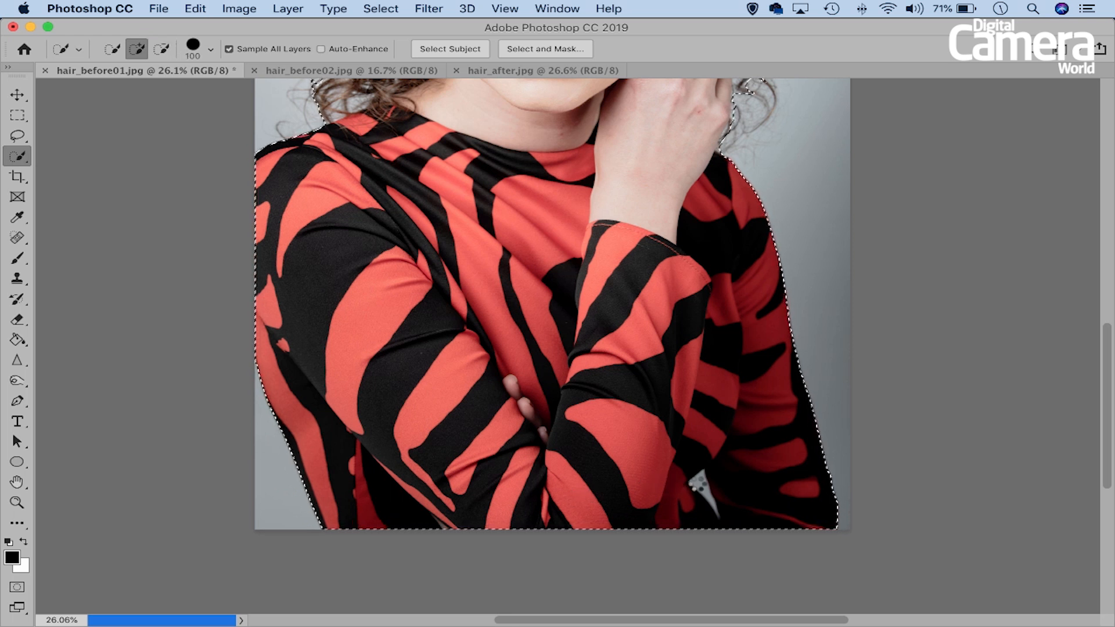
key("bracketleft")
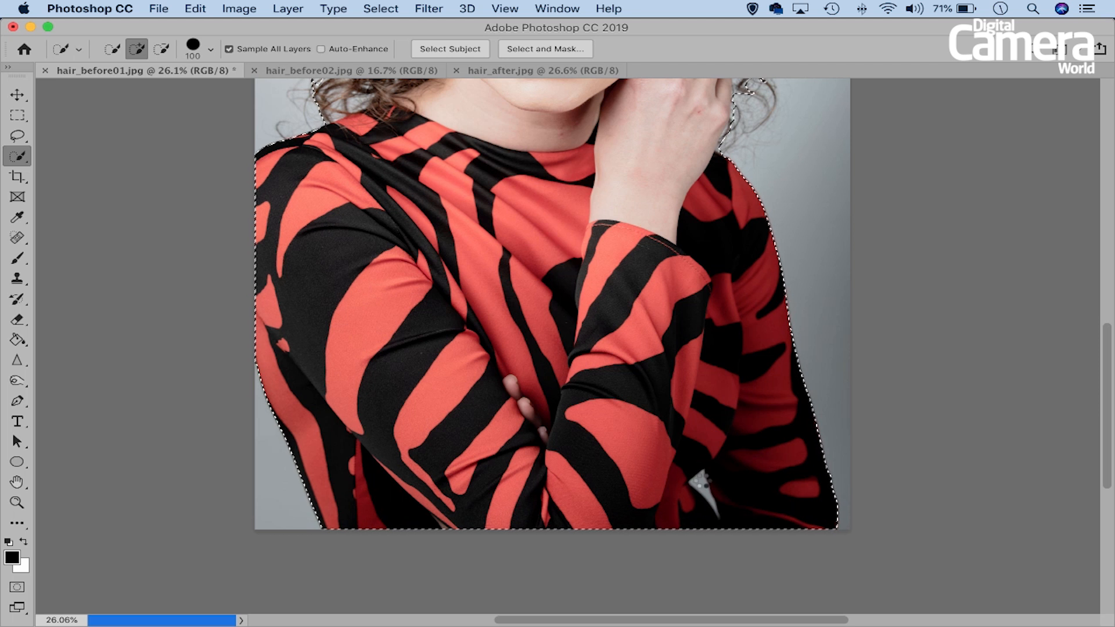
key("bracketleft")
key("bracketleft")
key("bracketleft")
key("bracketleft")
key("bracketleft")
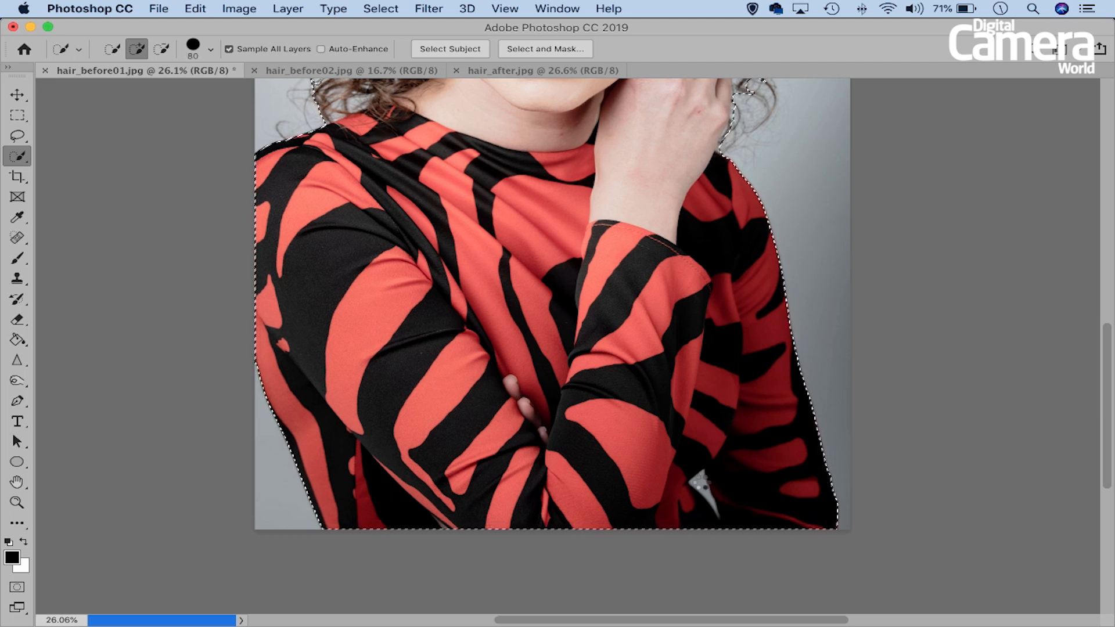
key("alt")
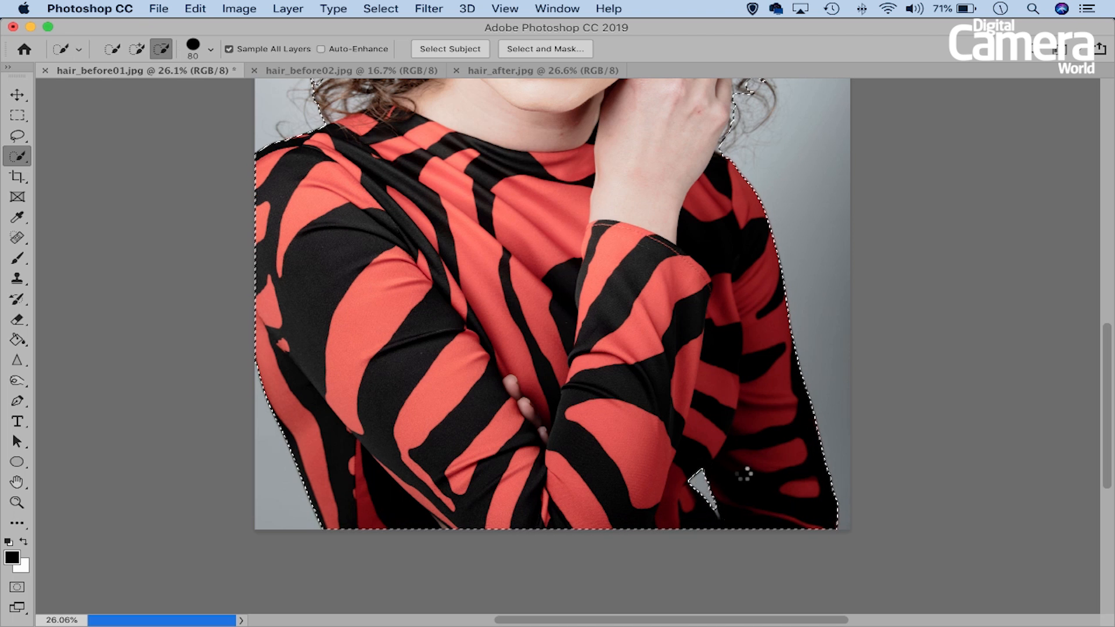
- Open the selection of the woman in the Select and Mask workspace
scroll(534, 291, "up", 5)
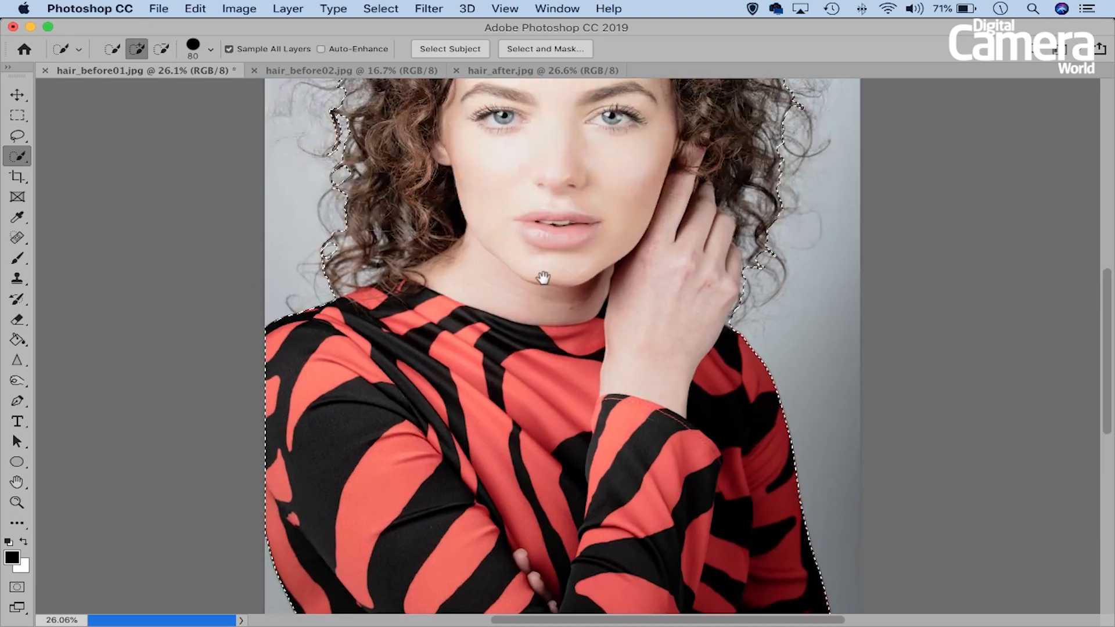
left_click_drag(543, 279, 535, 353)
key("super+0")
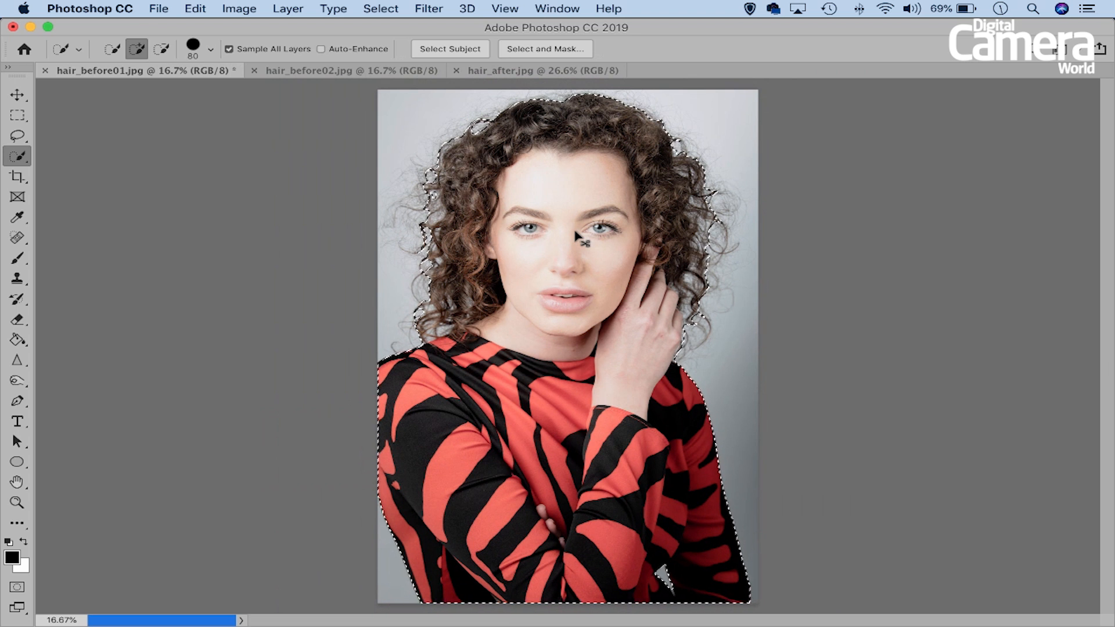
left_click(389, 9)
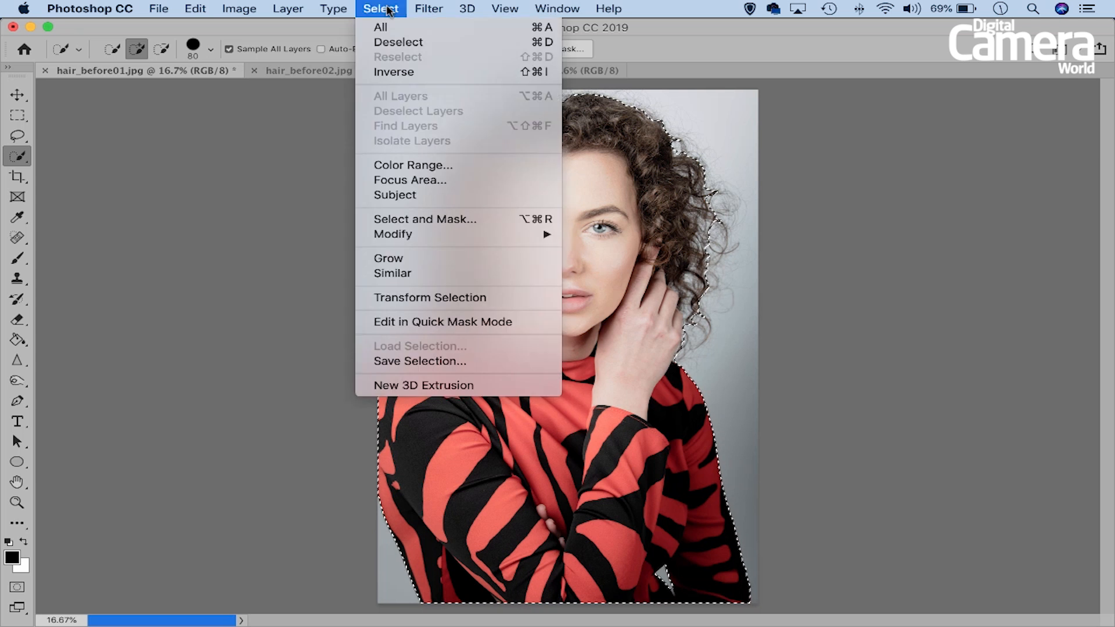
left_click(427, 219)
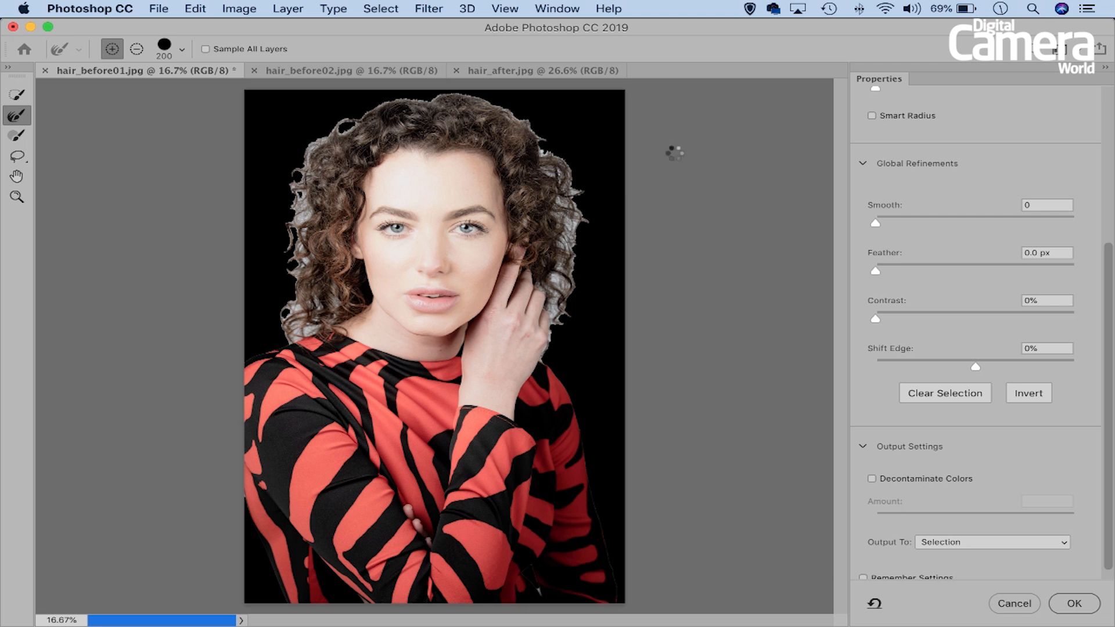
- Examine the cut-out's hair edges against black and check the available view modes
scroll(931, 238, "up", 5)
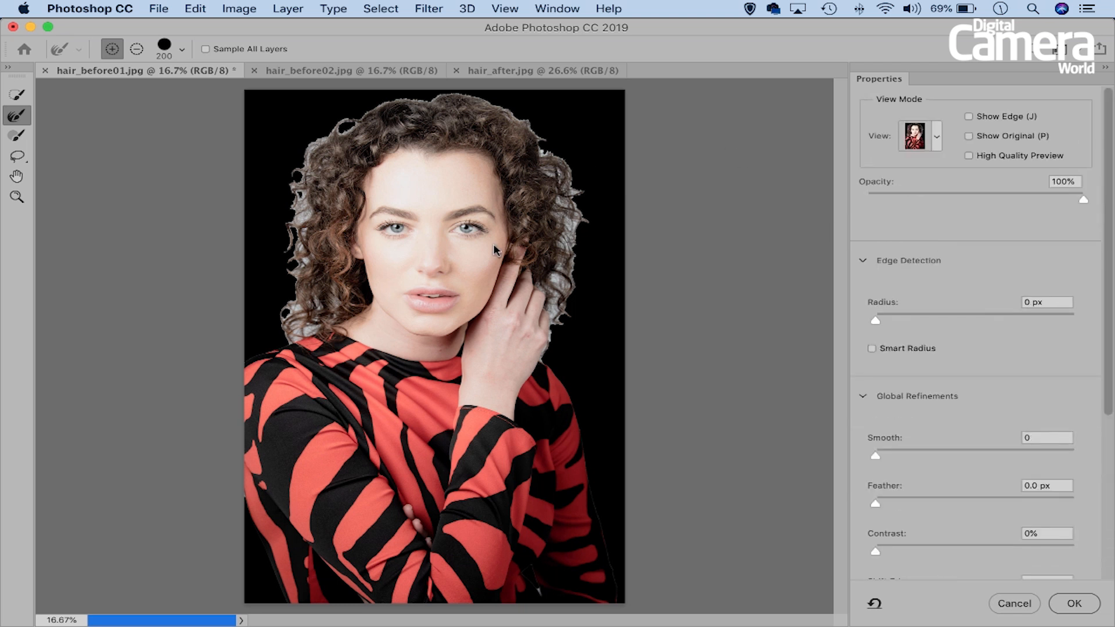
key("super+equal")
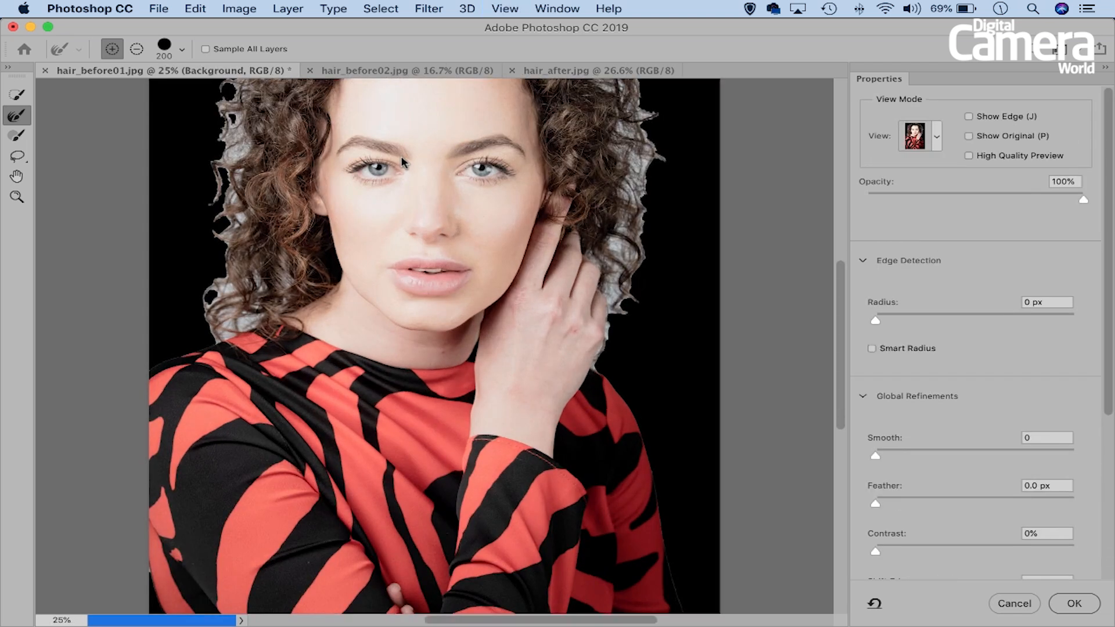
left_click_drag(406, 154, 419, 288)
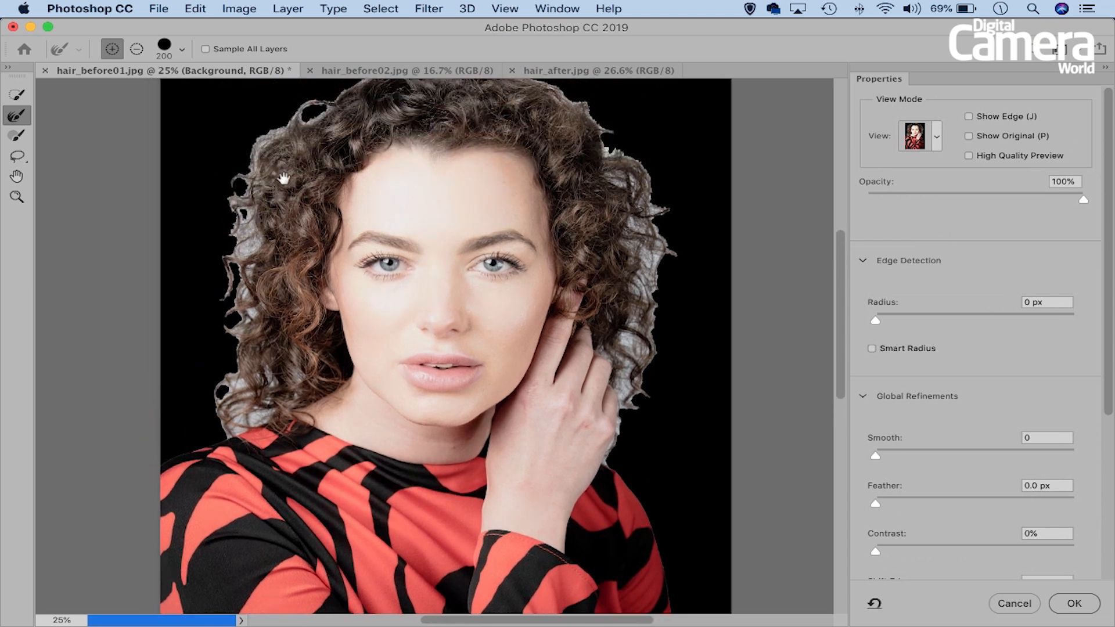
left_click_drag(511, 182, 506, 213)
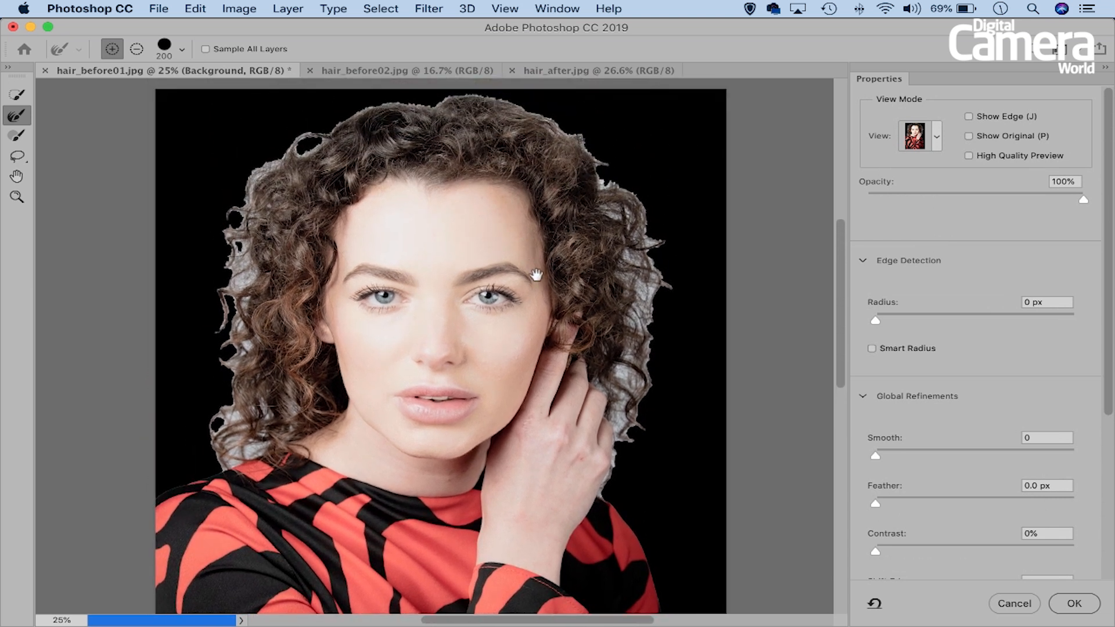
left_click_drag(491, 301, 493, 286)
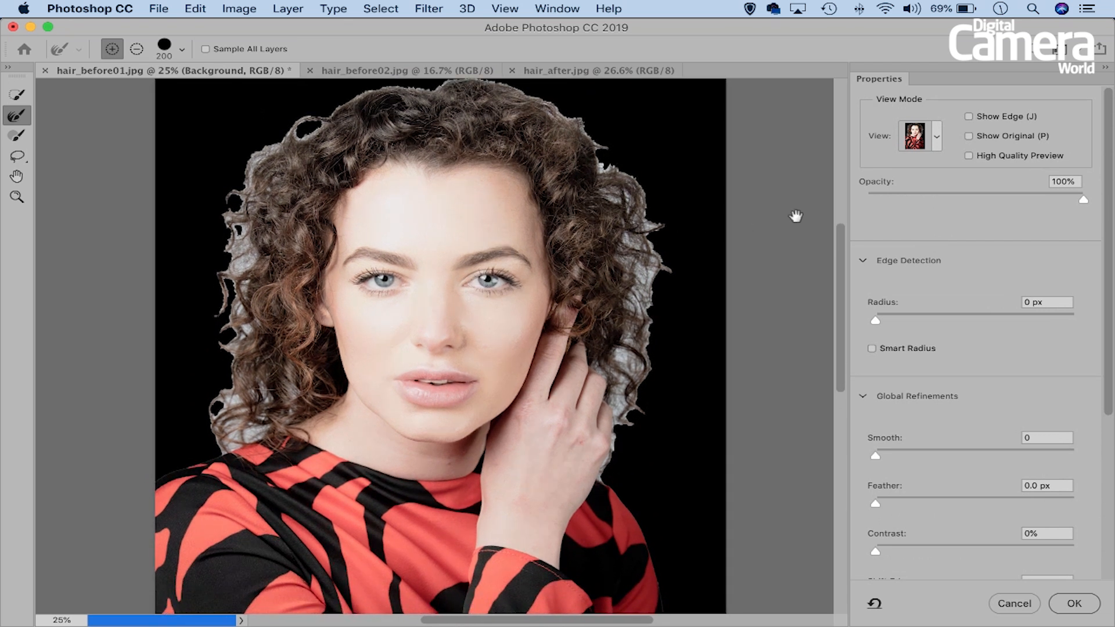
left_click(935, 140)
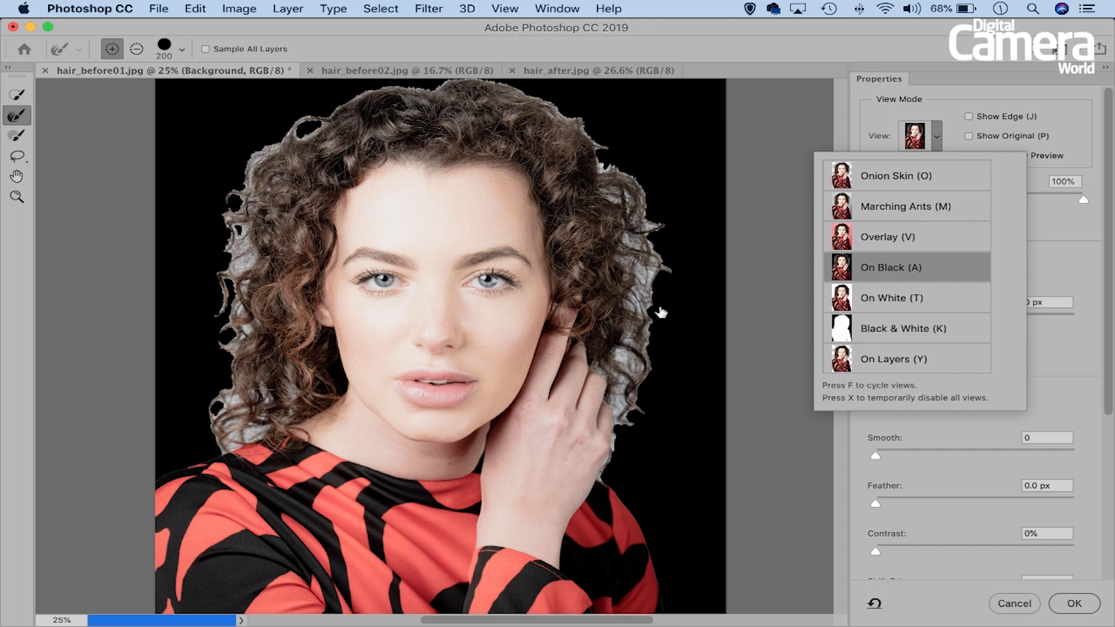
left_click(936, 135)
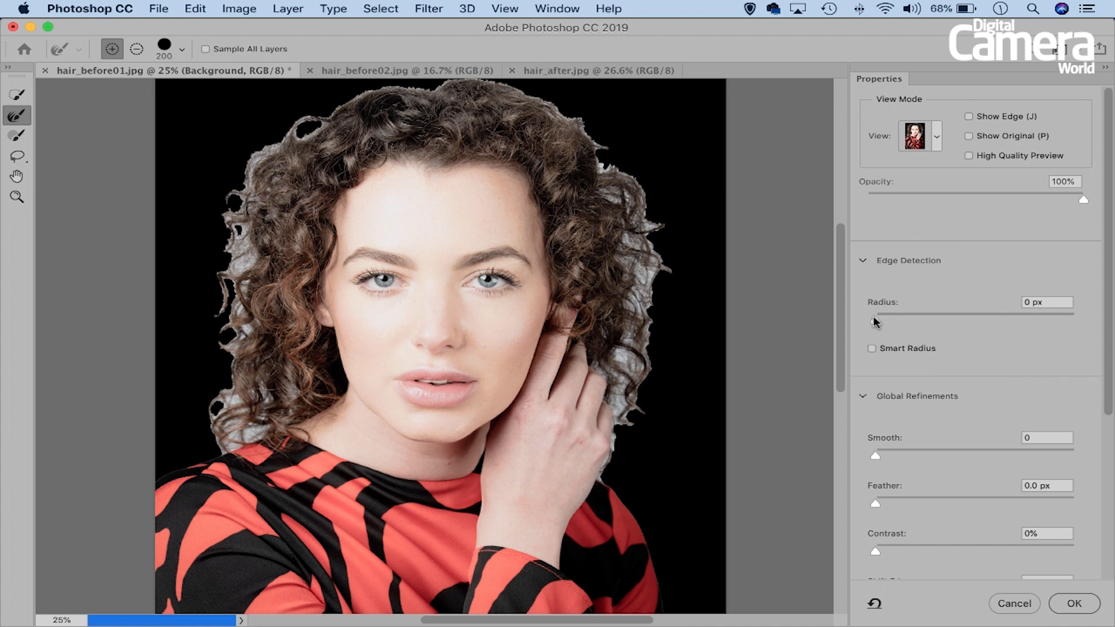
- Show the detected edge and set the edge detection radius to 5 px
left_click_drag(874, 319, 934, 317)
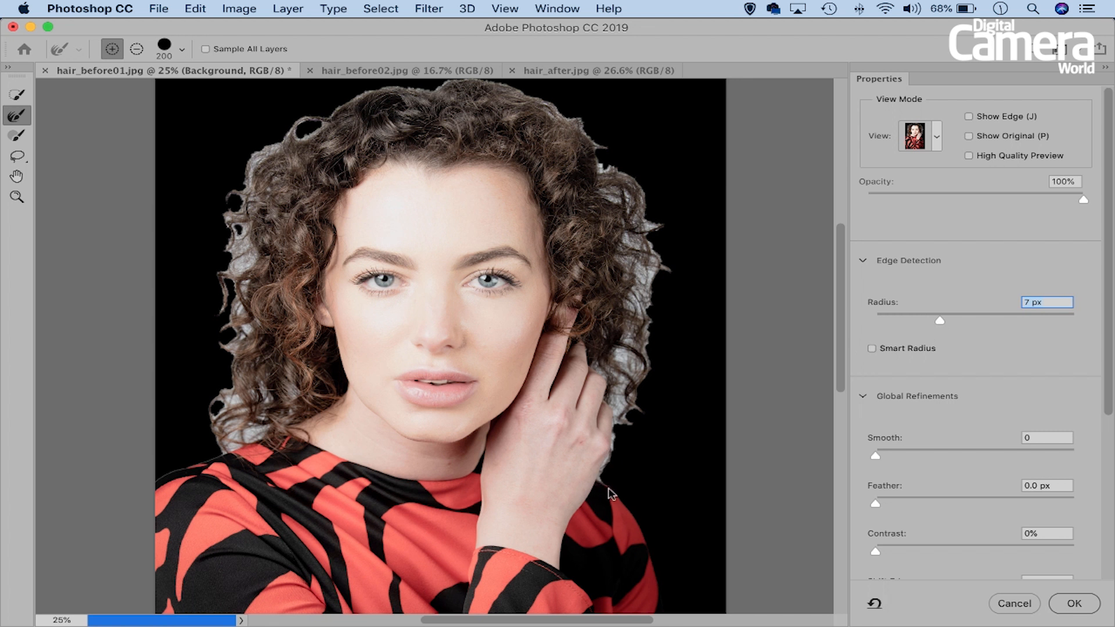
left_click(967, 117)
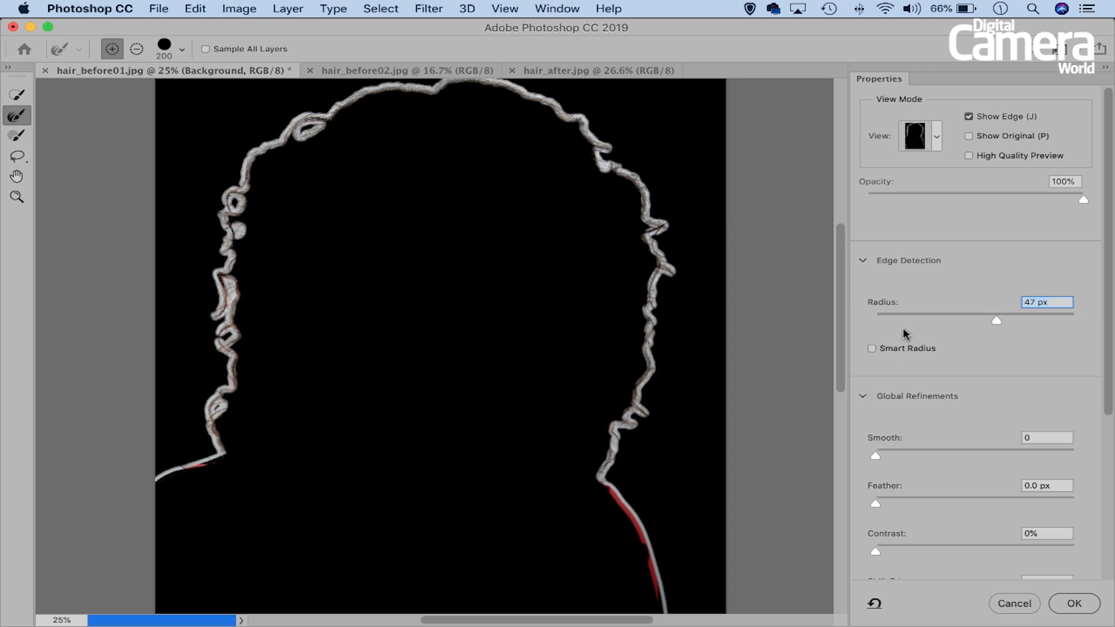
left_click_drag(995, 316, 1029, 320)
left_click_drag(942, 314, 931, 311)
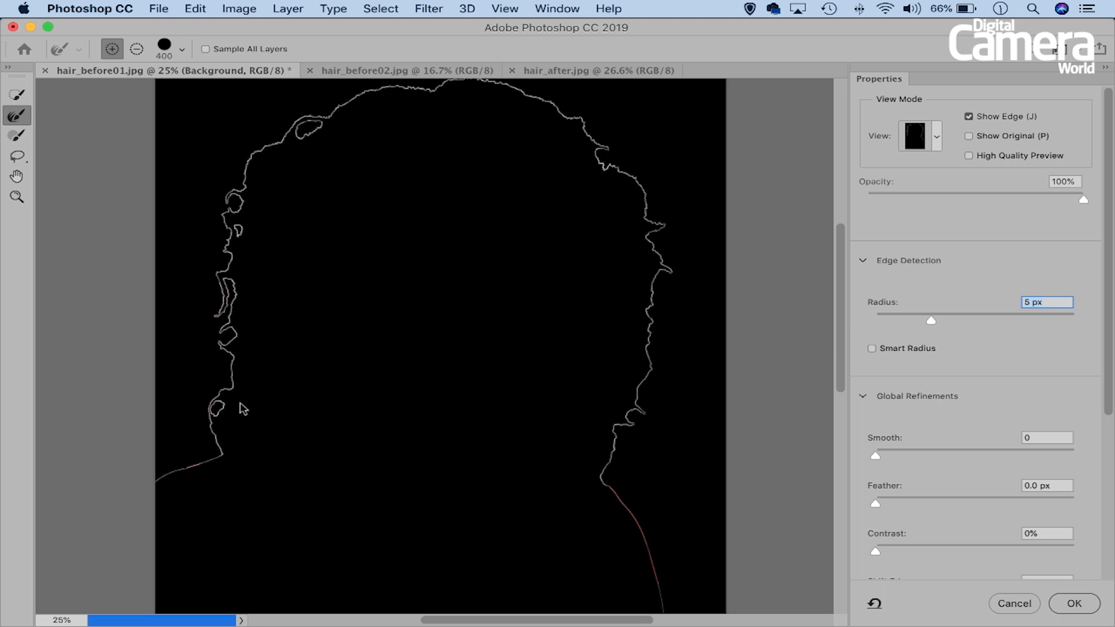
- Paint over the lower left curls with the Refine Edge Brush at size 300, and hide the edge display
left_click(220, 444)
left_click_drag(224, 379, 226, 348)
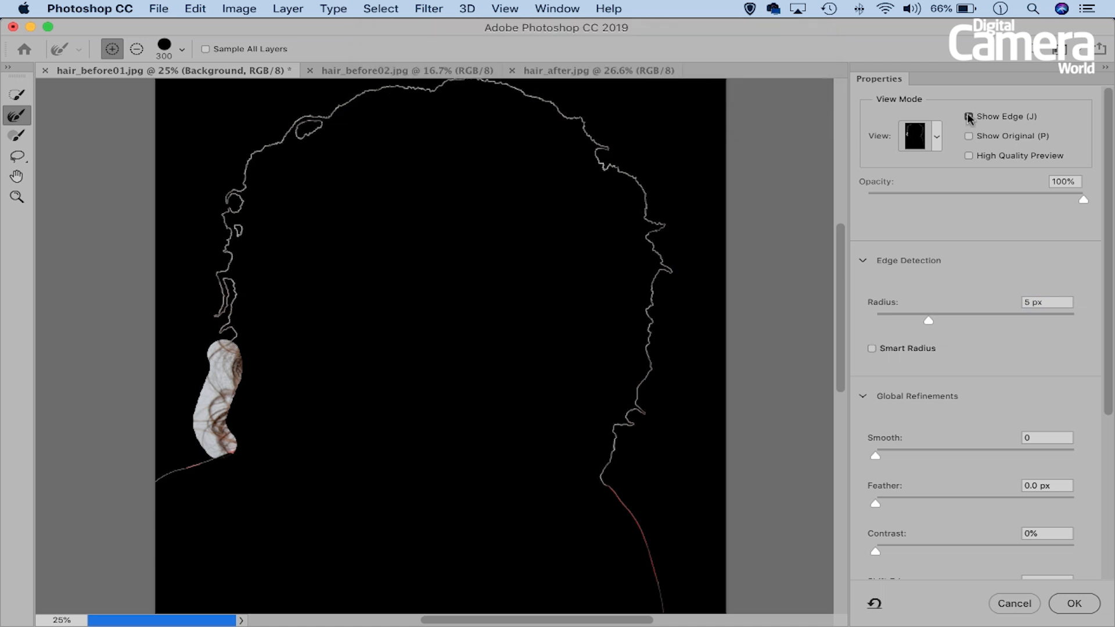
left_click(968, 117)
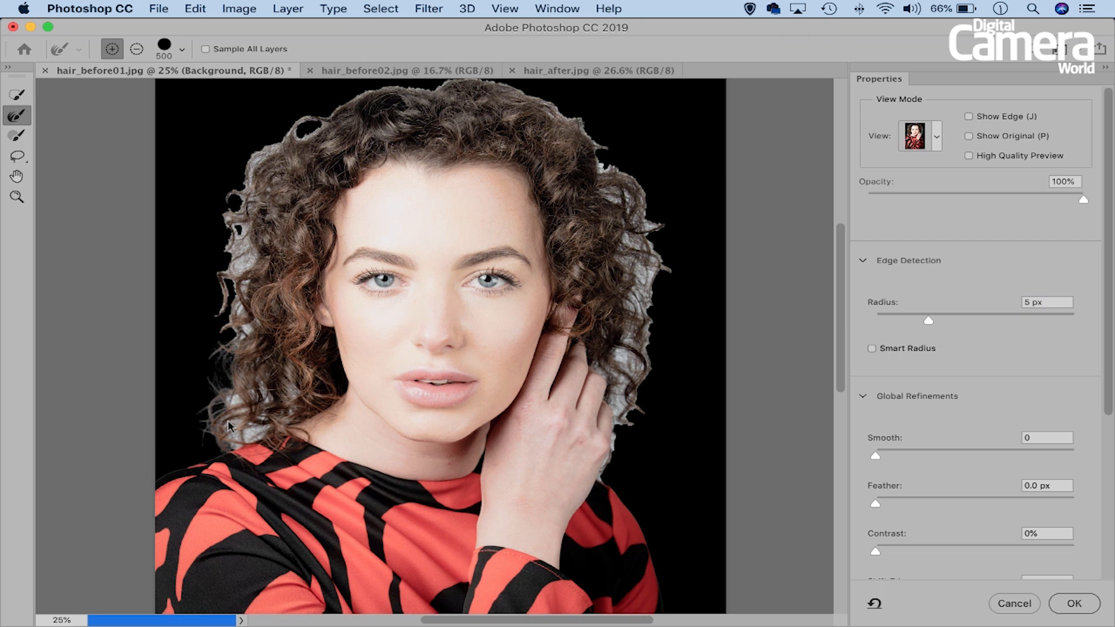
- Paint over the remaining curls down both sides of the head with the Refine Edge Brush at size 500
key("super+plus")
left_click_drag(276, 347, 286, 374)
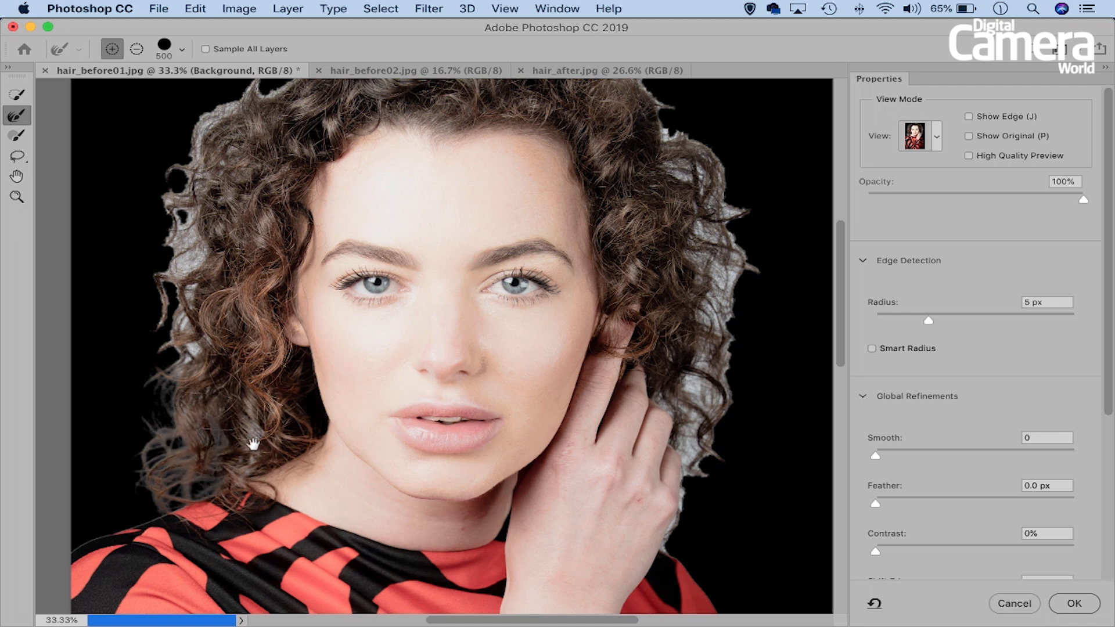
mouse_move(179, 339)
left_mouse_down()
mouse_move(181, 195)
mouse_move(154, 274)
mouse_move(174, 359)
mouse_move(179, 165)
mouse_move(205, 125)
mouse_move(233, 111)
left_mouse_up()
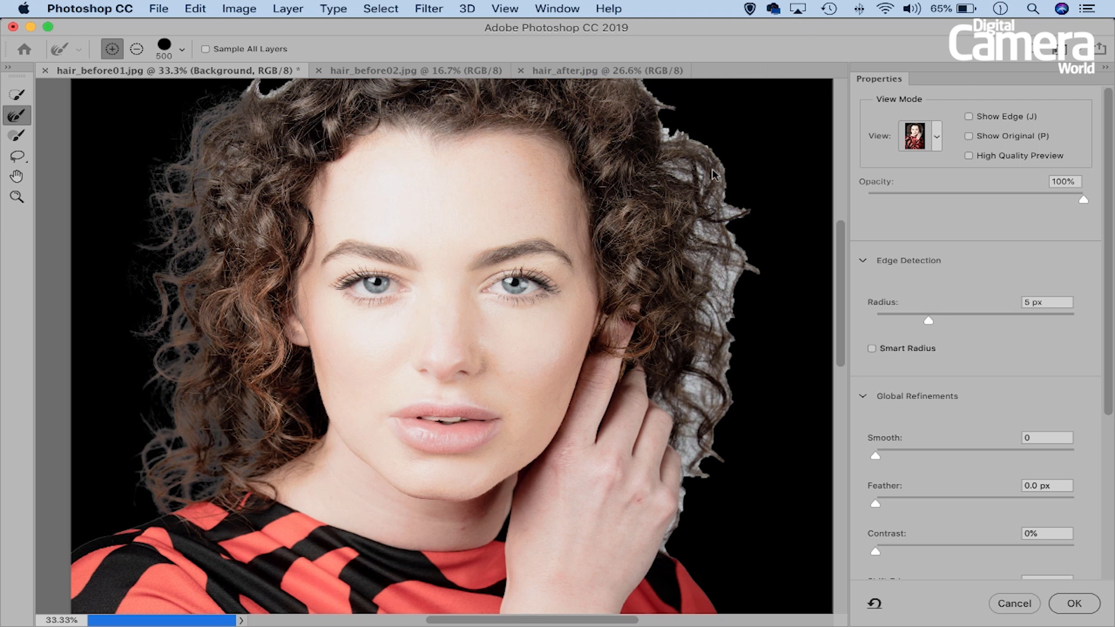
mouse_move(703, 155)
left_mouse_down()
mouse_move(728, 209)
mouse_move(709, 227)
mouse_move(727, 266)
mouse_move(715, 406)
left_mouse_up()
mouse_move(718, 458)
left_mouse_down()
mouse_move(704, 534)
mouse_move(707, 520)
mouse_move(682, 517)
mouse_move(683, 372)
left_mouse_up()
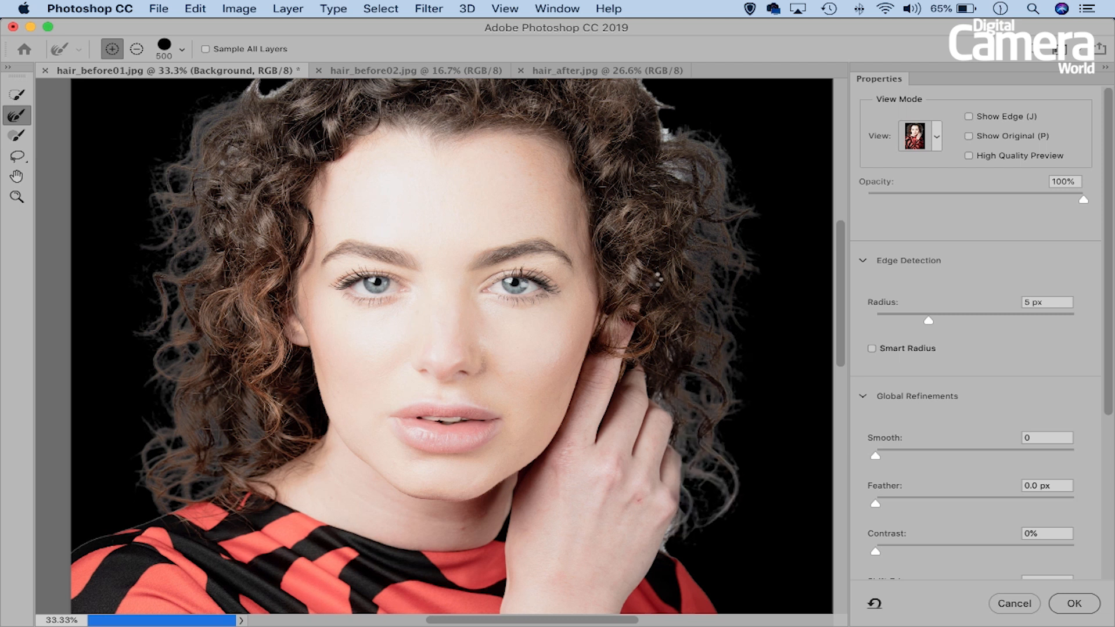
- Reduce the Refine Edge Brush to size 250 and paint along the hair outline across the top of the head
left_click_drag(586, 154, 621, 290)
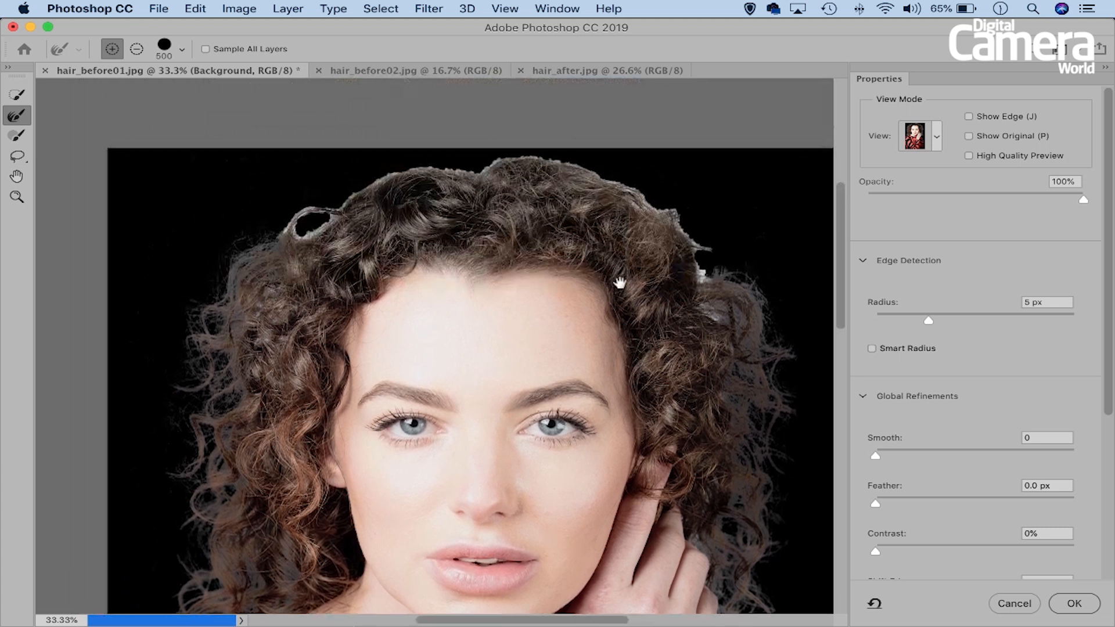
key("bracketleft")
mouse_move(715, 269)
left_mouse_down()
mouse_move(648, 194)
mouse_move(549, 160)
mouse_move(420, 165)
mouse_move(364, 178)
mouse_move(284, 230)
mouse_move(255, 229)
left_mouse_up()
left_click_drag(602, 366, 563, 263)
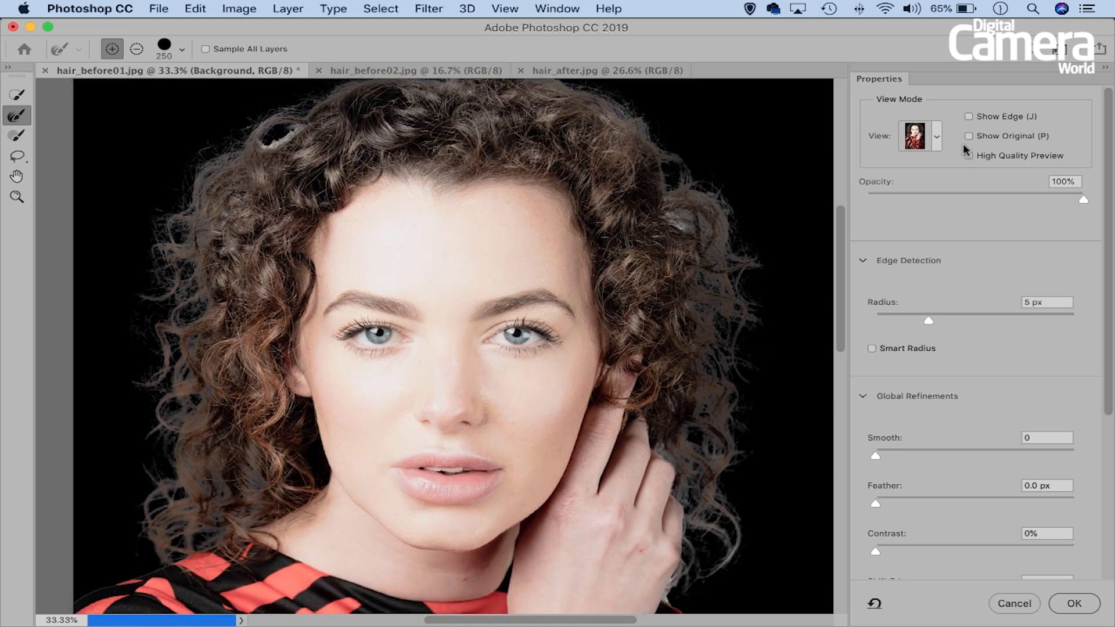
- Use the edge display to find and paint over the missed curls at the hair's upper right and upper left, hiding it when done
left_click(967, 116)
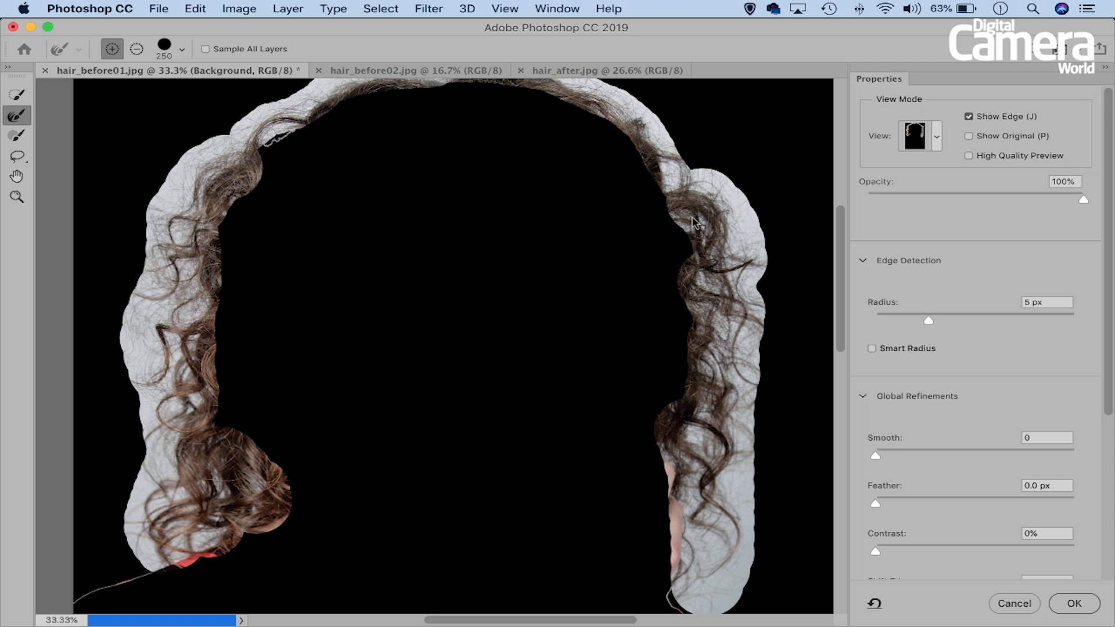
left_click_drag(676, 230, 665, 219)
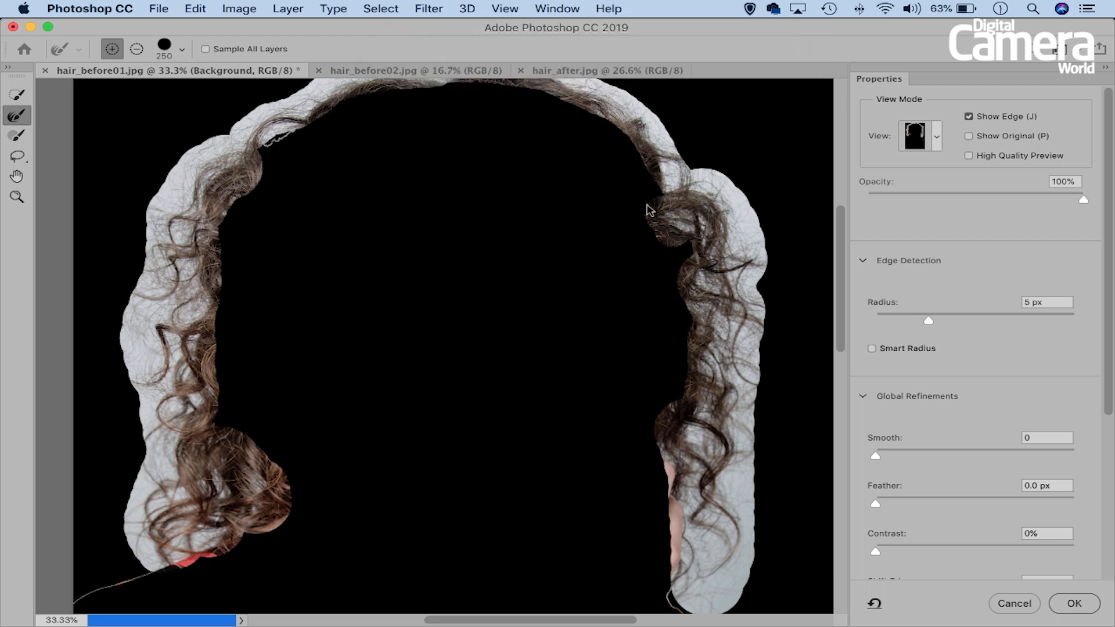
scroll(412, 181, "left", 3)
scroll(412, 181, "up", 1)
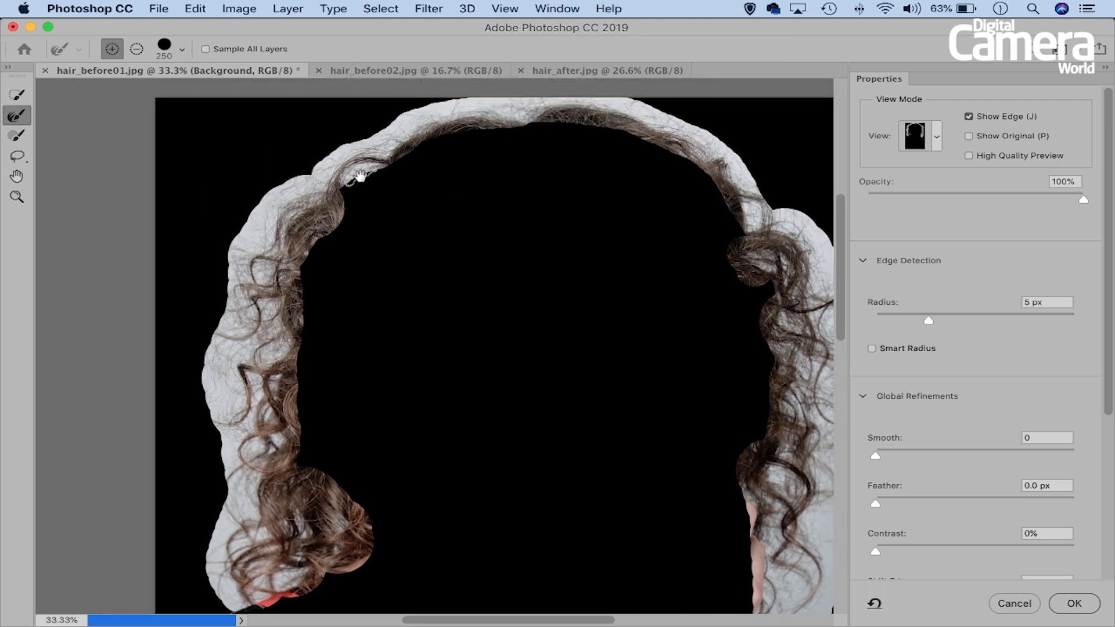
left_click_drag(370, 168, 336, 187)
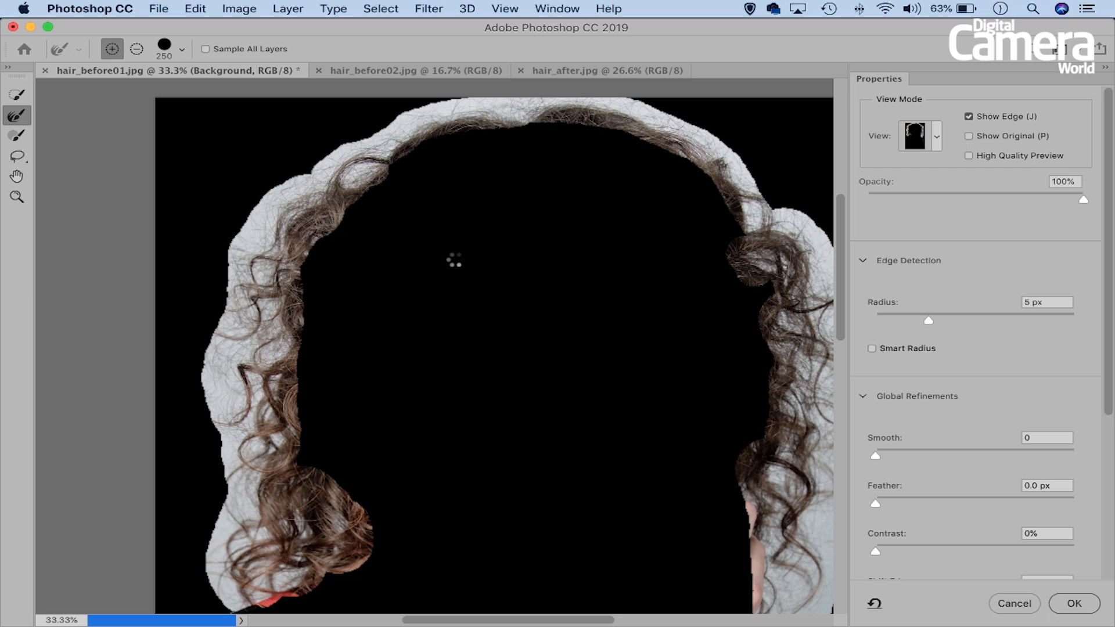
left_click(968, 117)
- Output the refined selection as a Layer Mask and leave the Select and Mask workspace
key("super+minus")
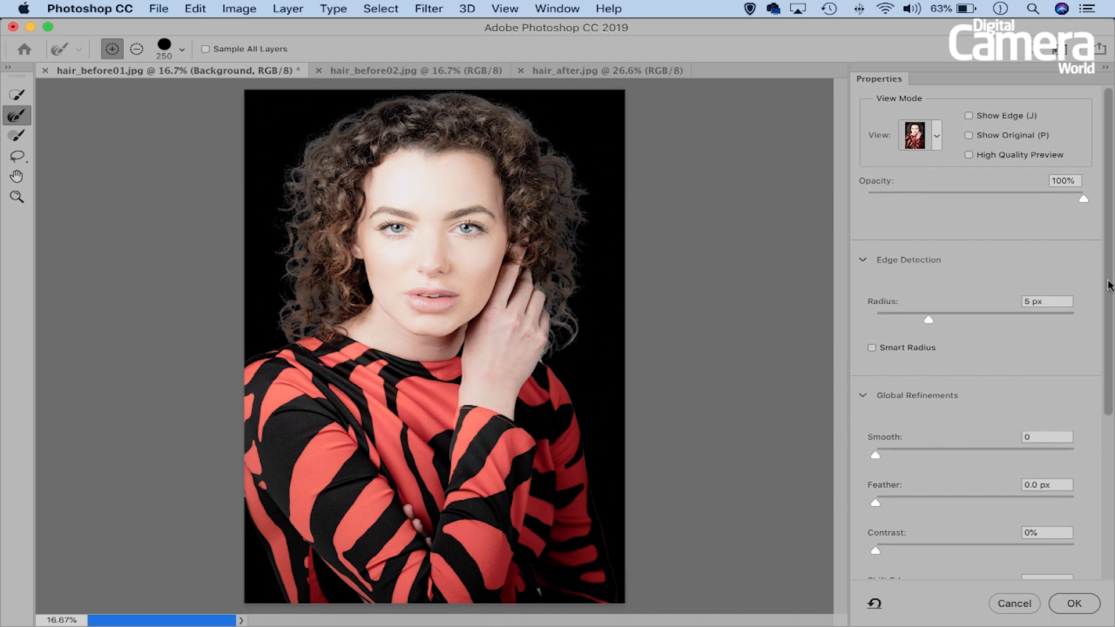
left_click_drag(1109, 283, 1109, 485)
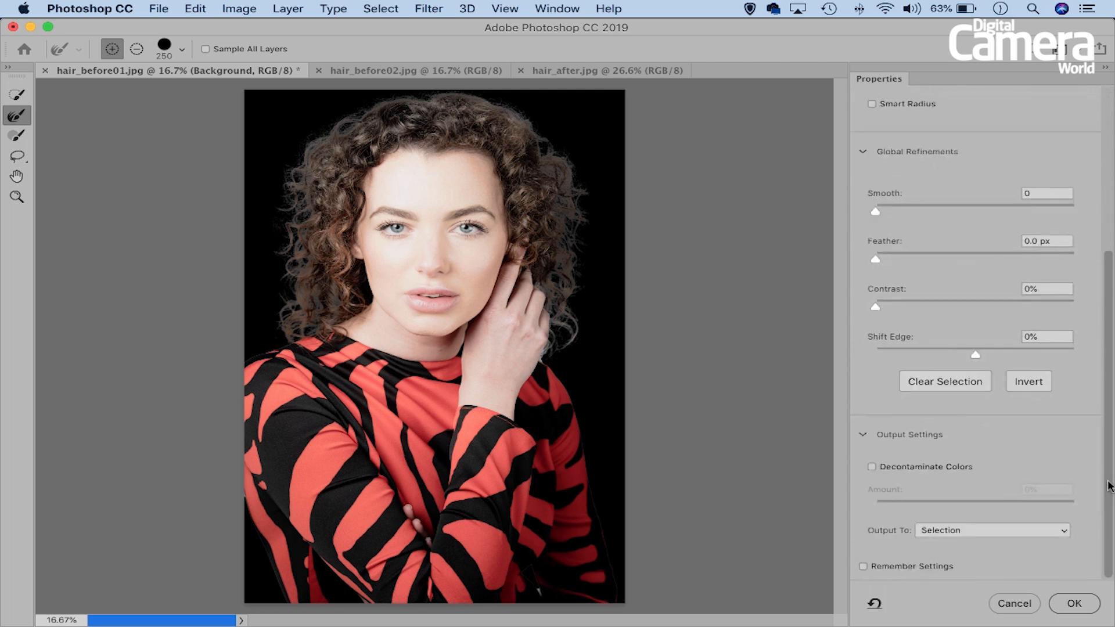
left_click(1000, 529)
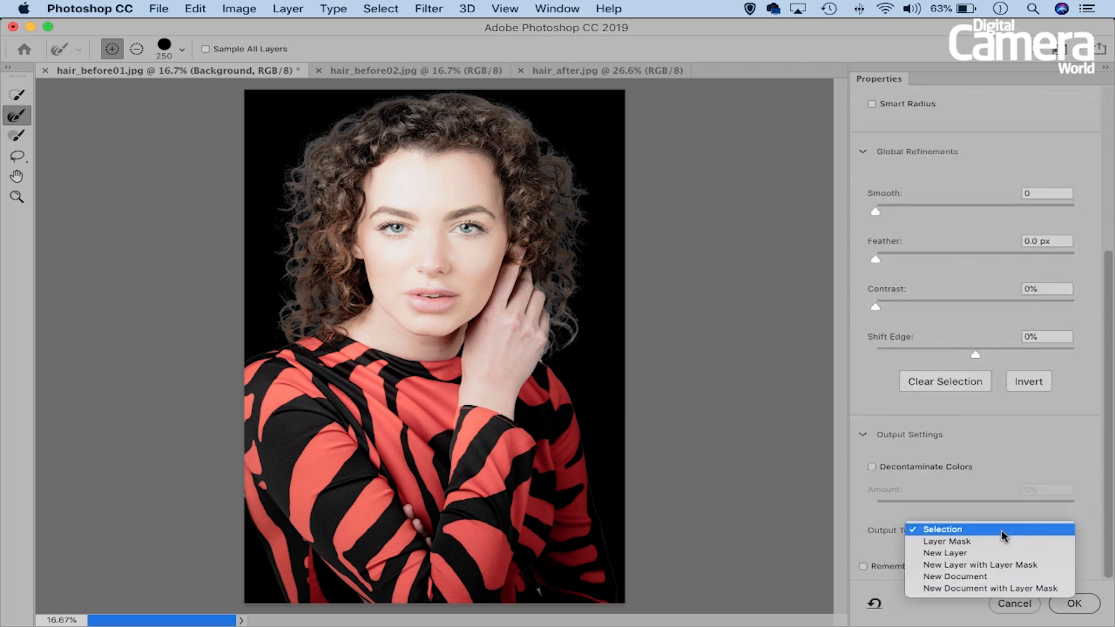
left_click(983, 541)
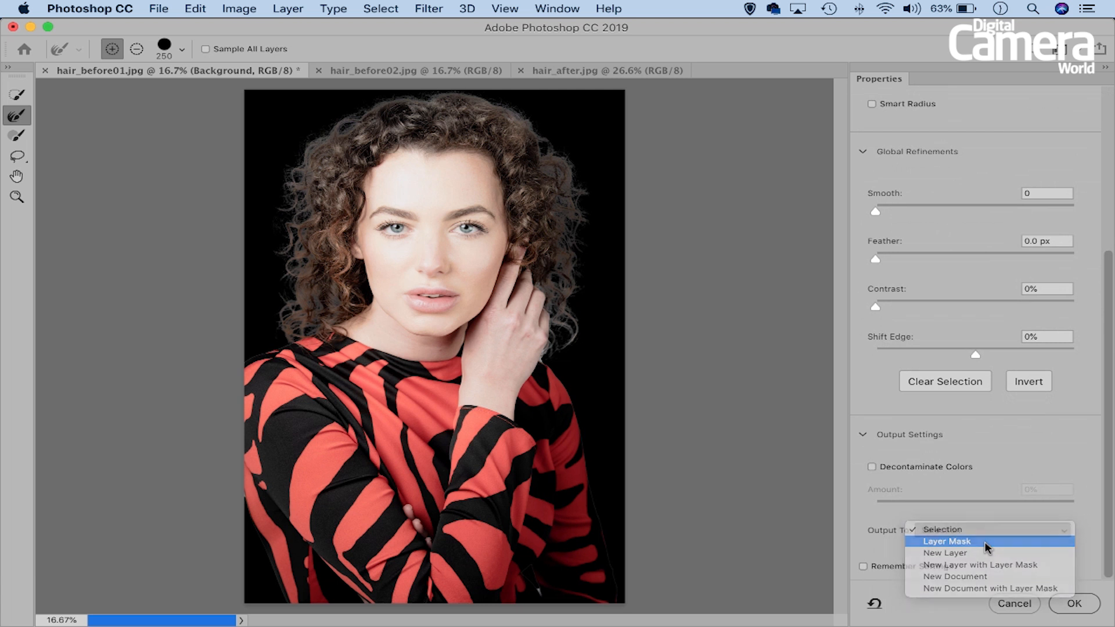
left_click(1064, 605)
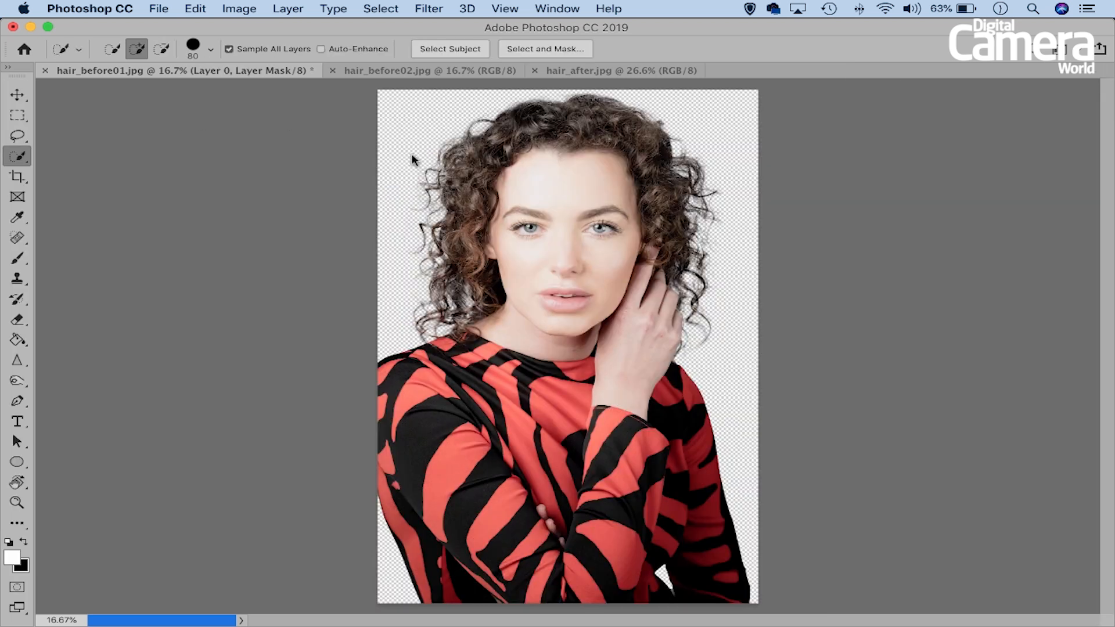
- Move the cut-out woman into hair_before02.jpg and position her in the lower left of the blurred background
scroll(600, 269, "up", 5)
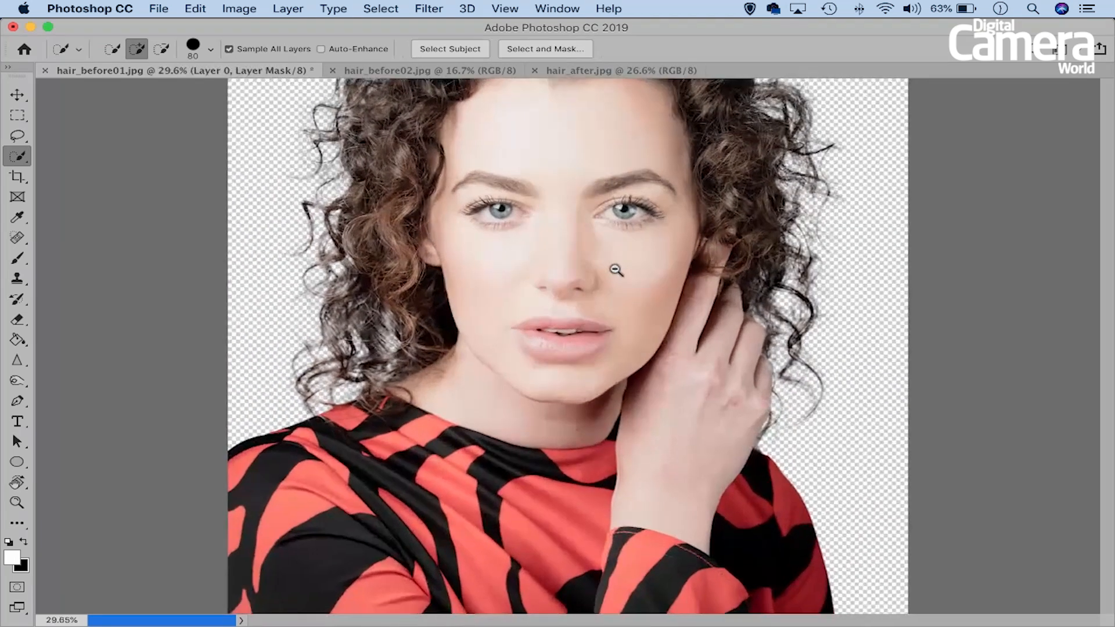
left_click_drag(607, 234, 589, 317)
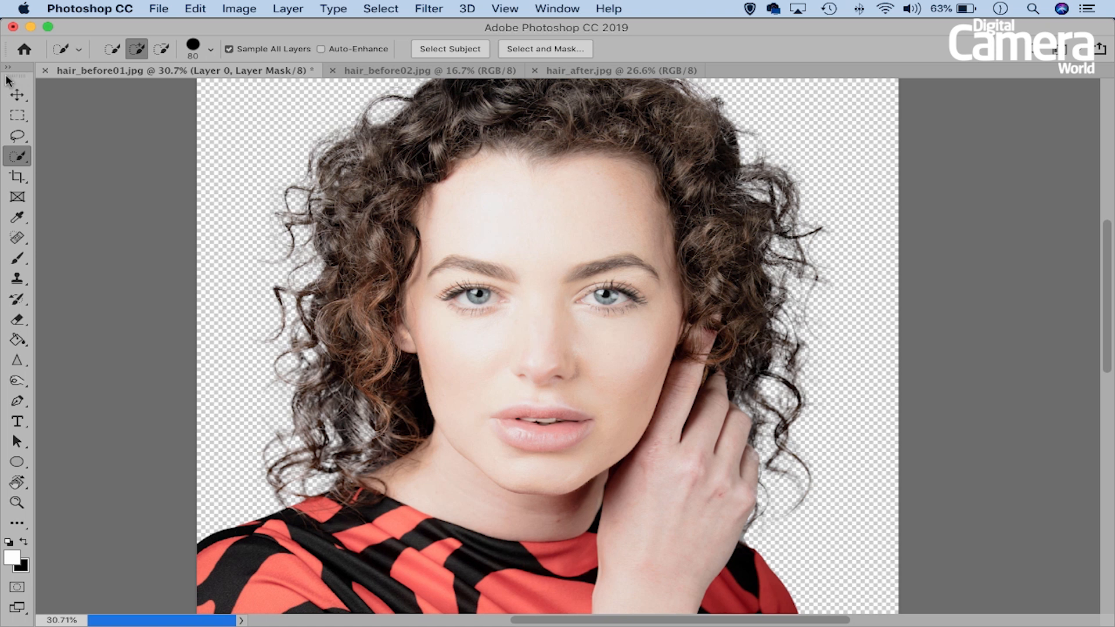
left_click(17, 94)
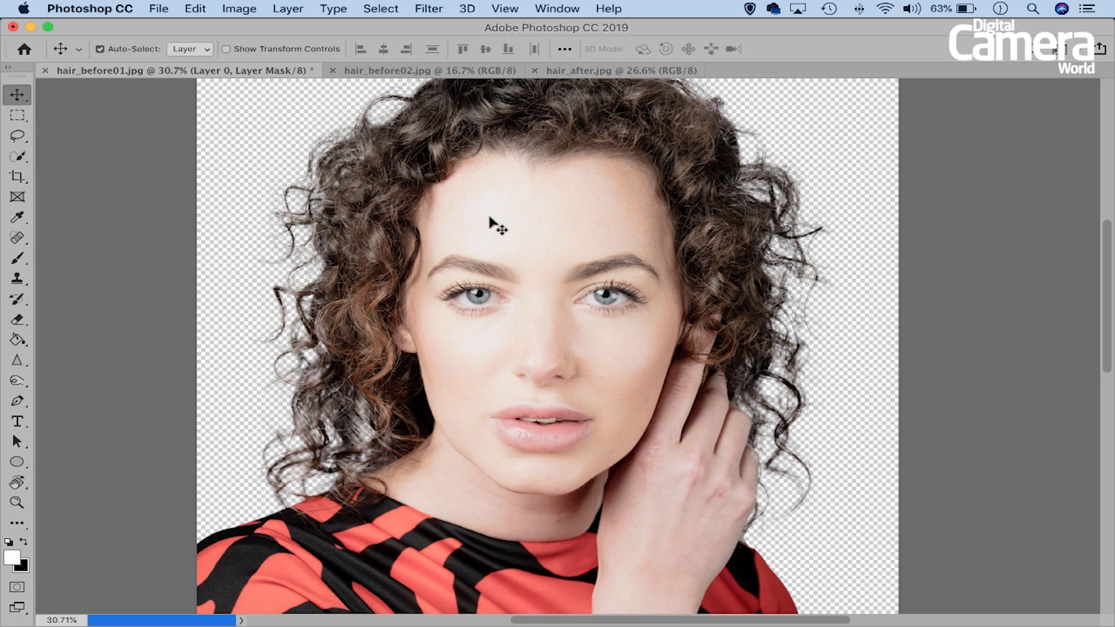
left_click_drag(500, 214, 423, 72)
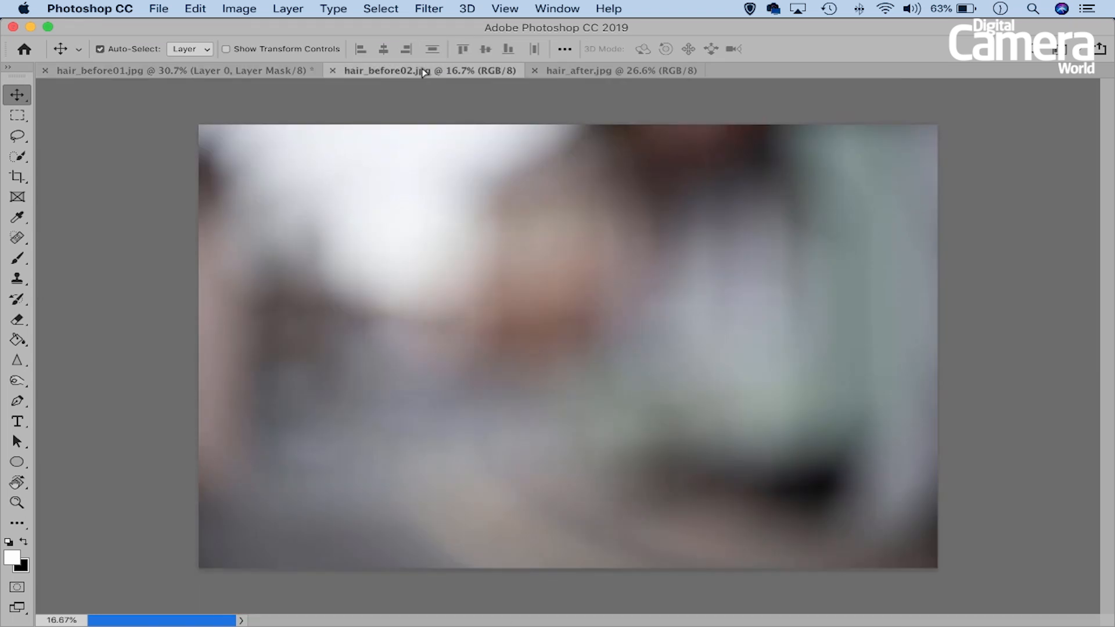
left_click_drag(463, 274, 463, 275)
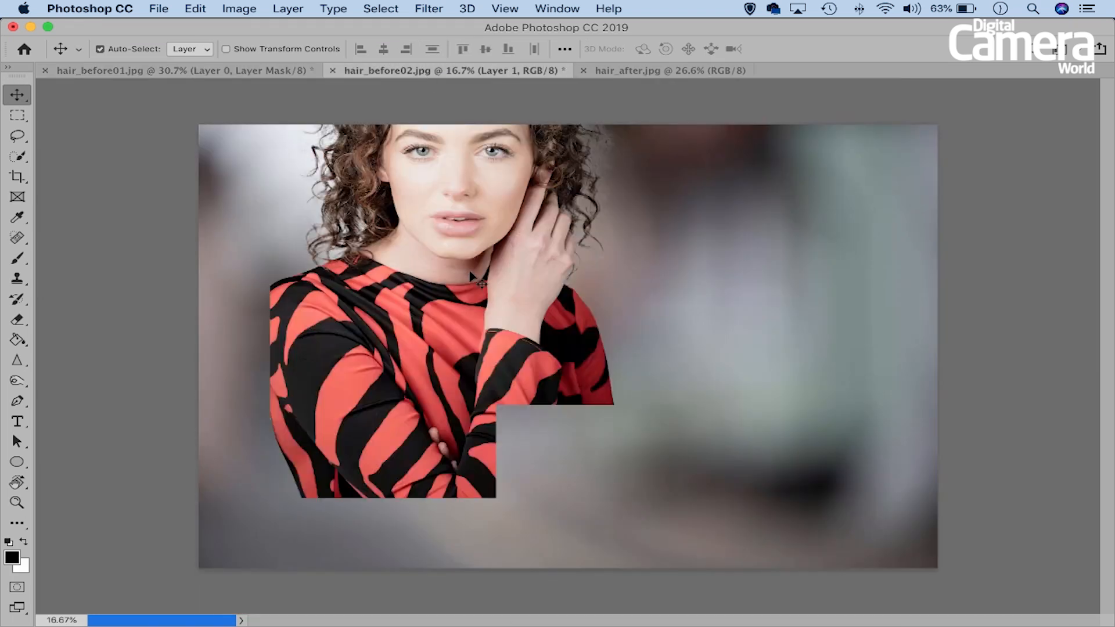
left_click_drag(456, 217, 386, 335)
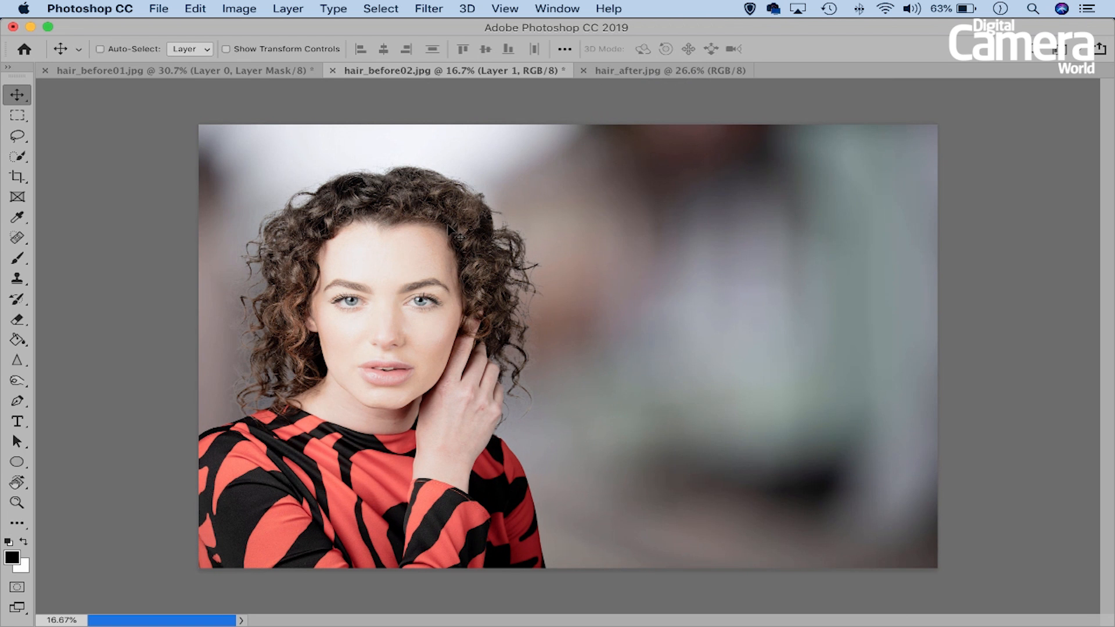
- Enlarge the woman's layer proportionally to about 116% and reposition her against the left edge of the canvas
key("super+t")
left_click_drag(579, 161, 625, 98)
left_click_drag(560, 204, 585, 201)
left_click_drag(628, 141, 551, 238)
key("Return")
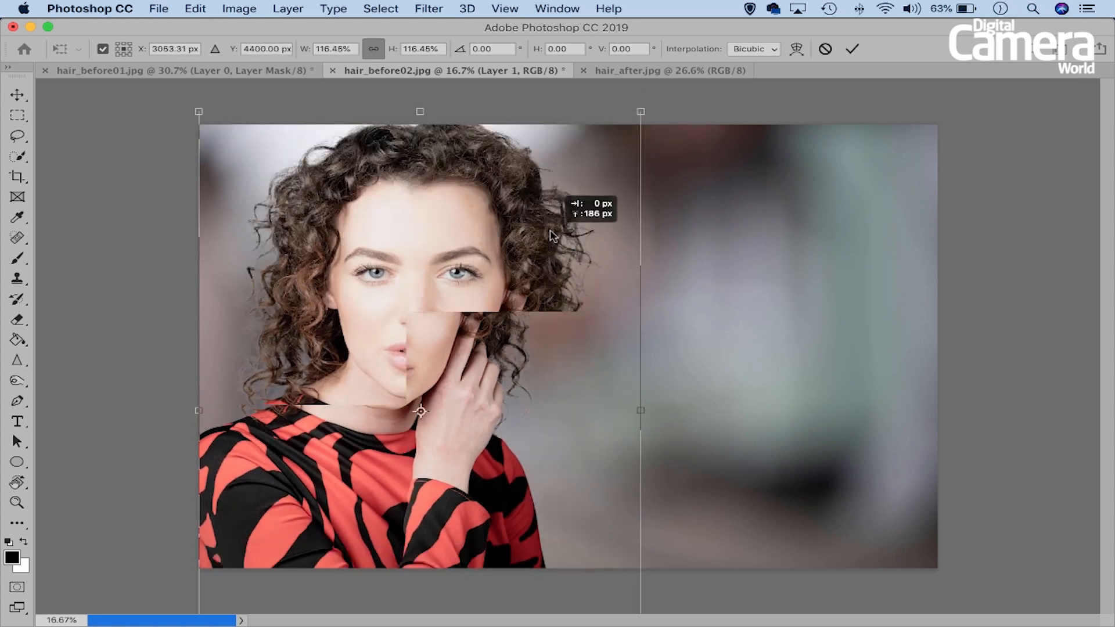
- Examine the cut-out's curls up close against the blurred background for fringing
mouse_move(418, 184)
left_mouse_down()
mouse_move(436, 202)
mouse_move(423, 202)
left_mouse_up()
left_click_drag(435, 267, 494, 205)
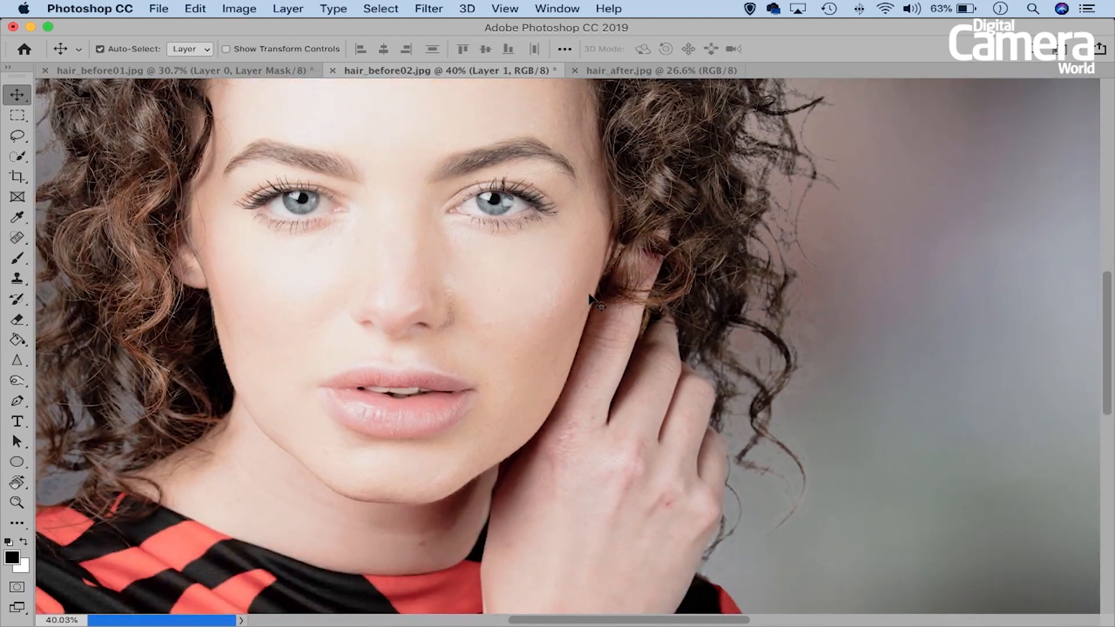
left_click_drag(602, 264, 460, 292)
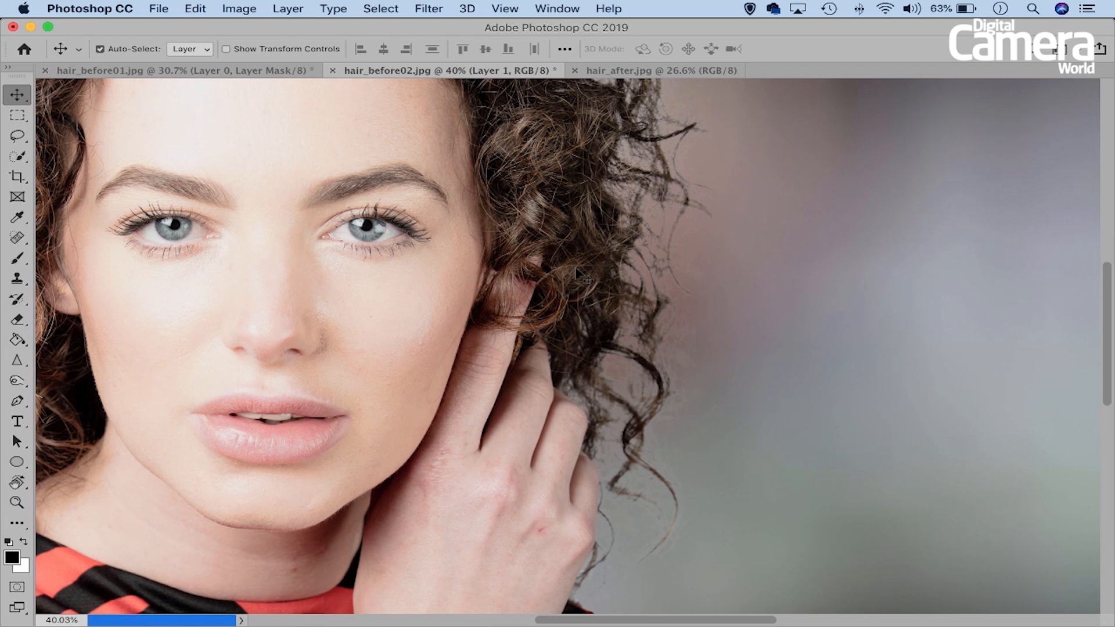
left_click_drag(550, 265, 519, 274)
left_click_drag(431, 244, 466, 253)
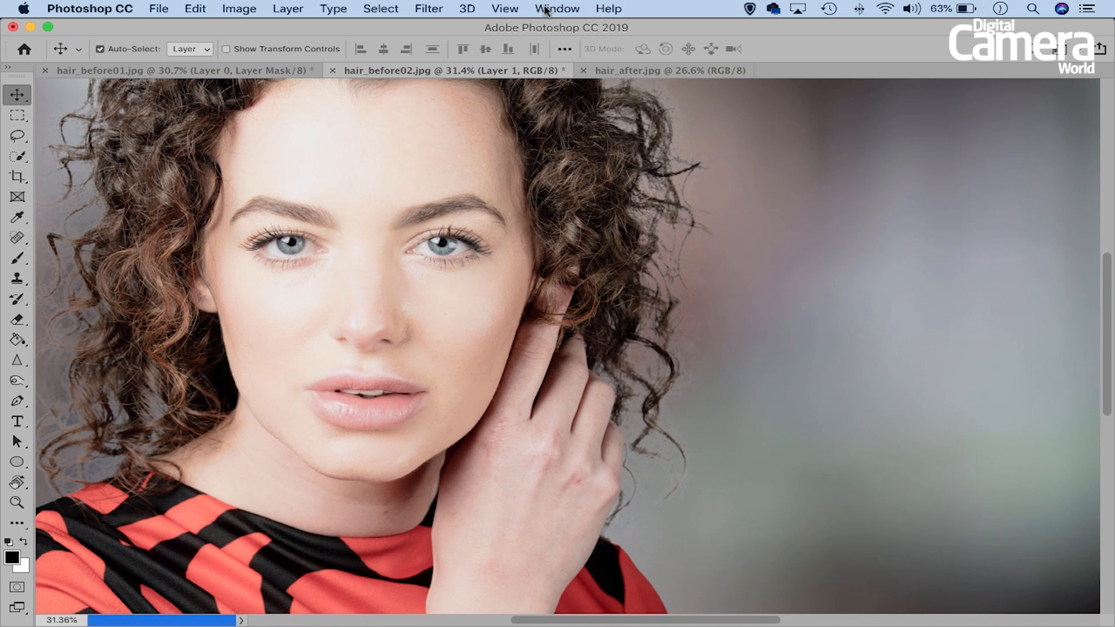
- Show the document's layers and reopen Layer 1's mask in the Select and Mask workspace
left_click(549, 10)
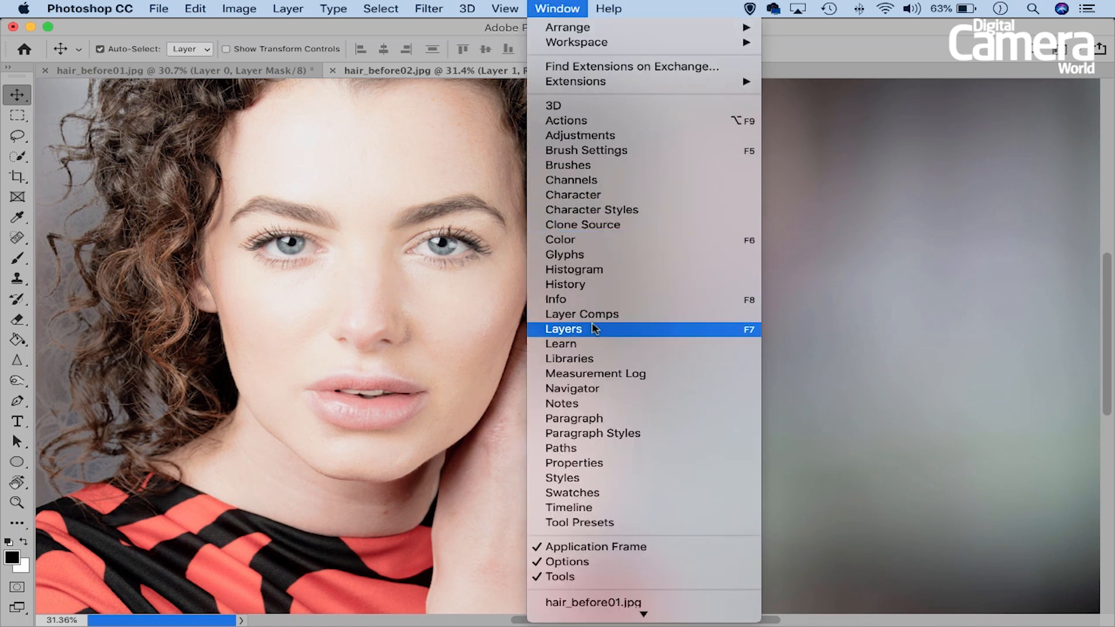
left_click(634, 329)
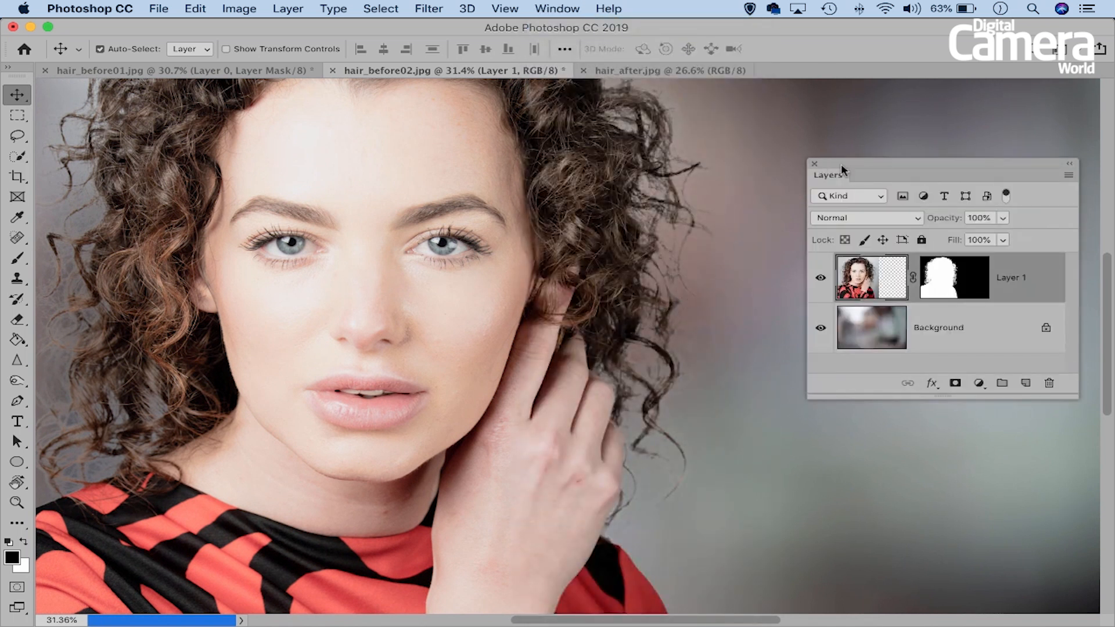
left_click_drag(843, 170, 800, 163)
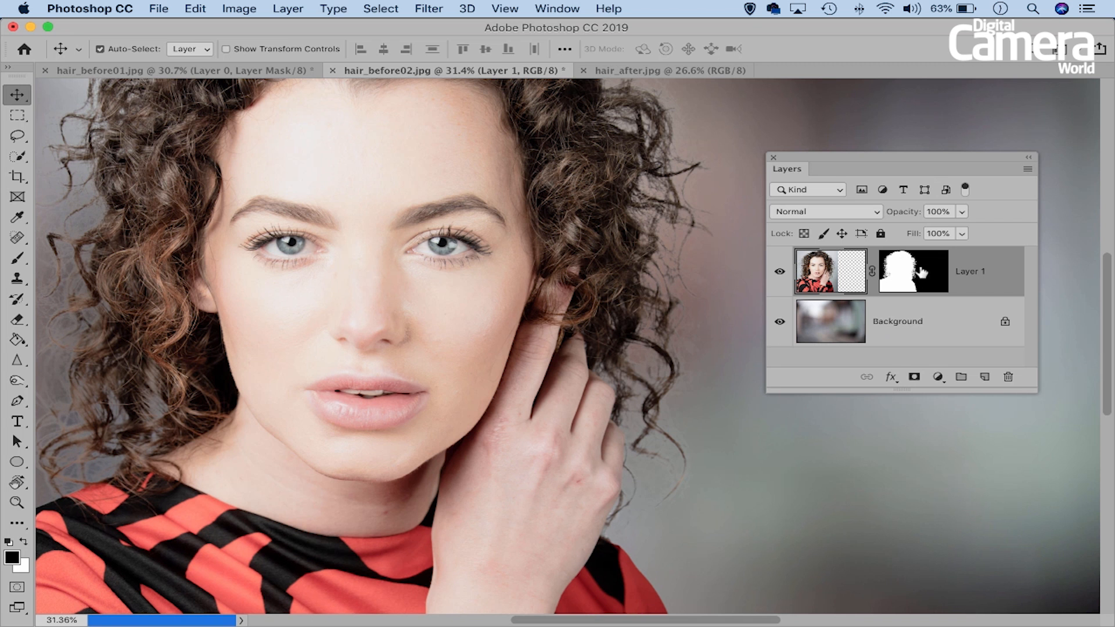
right_click(923, 270)
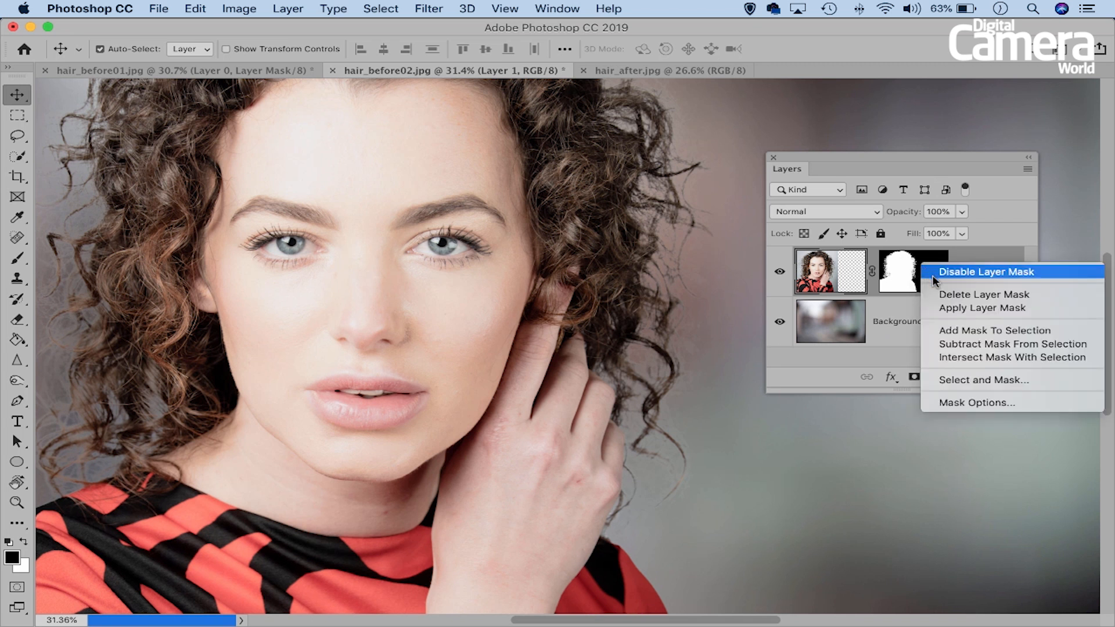
left_click(991, 379)
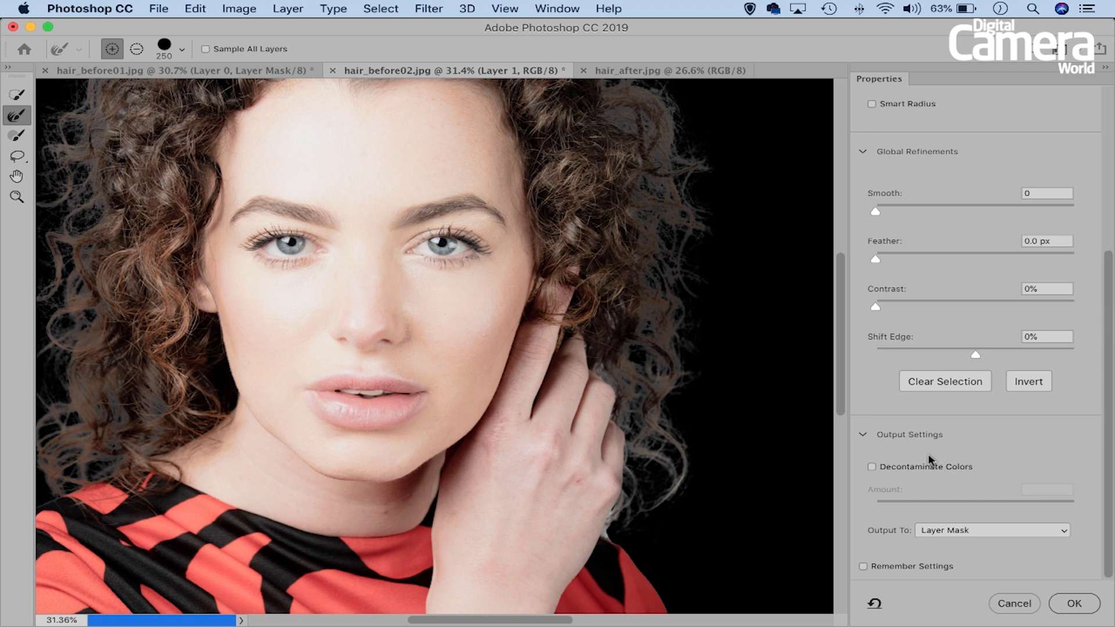
- Enable Decontaminate Colors with an amount of 69% and output the result to New Layer with Layer Mask
left_click(871, 467)
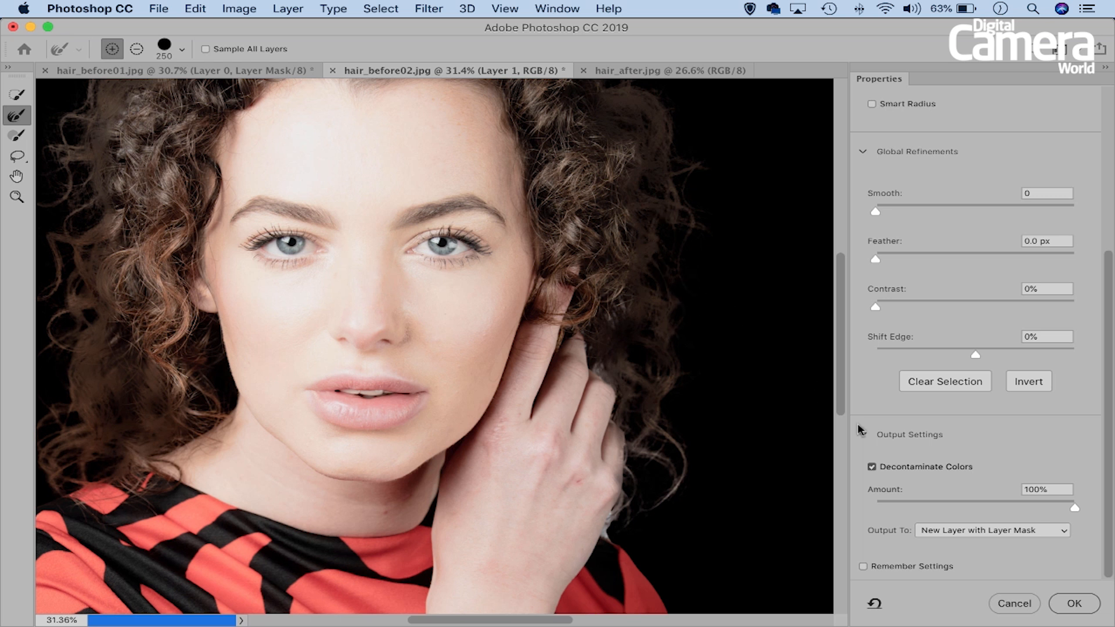
left_click(1013, 499)
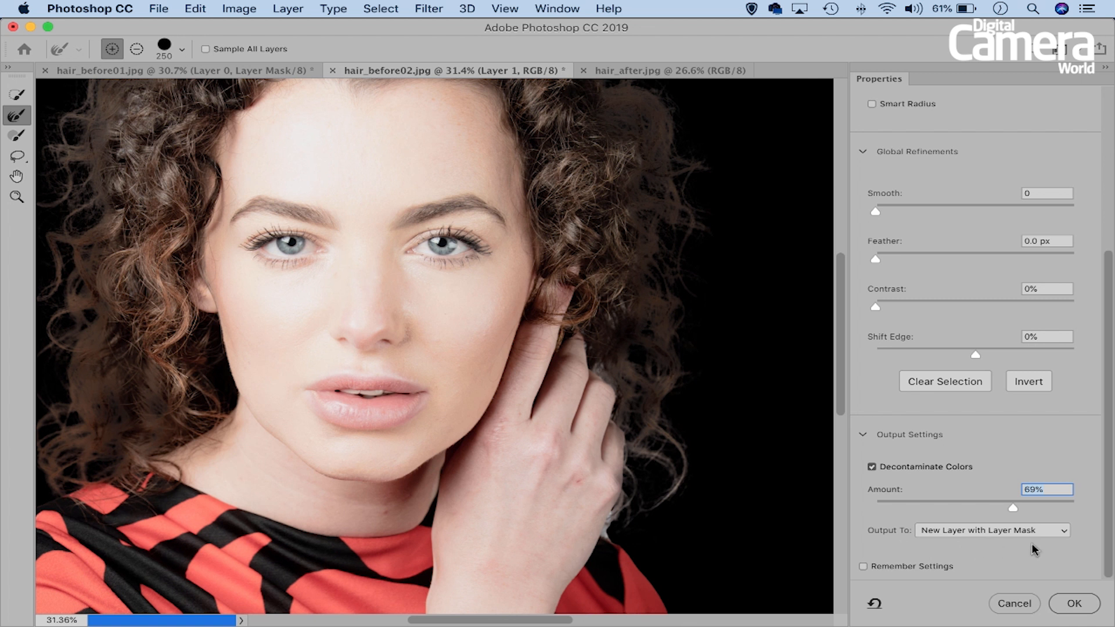
left_click(1068, 605)
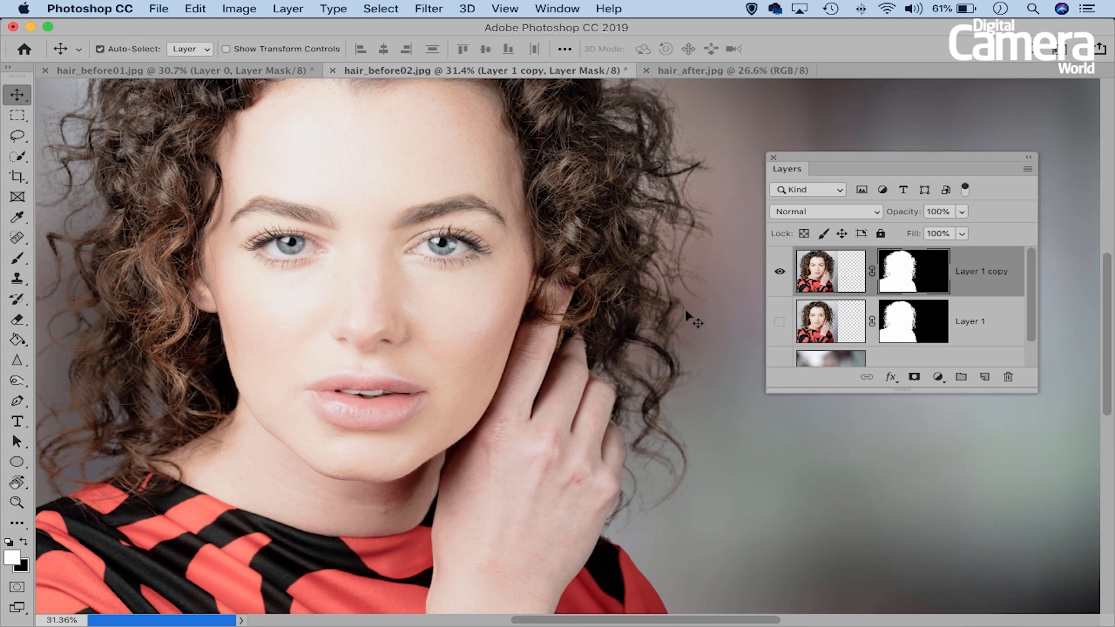
- Inspect the full layer stack and the decontaminated hair edges on both sides, then the composite as a whole
left_click_drag(1036, 391, 1040, 446)
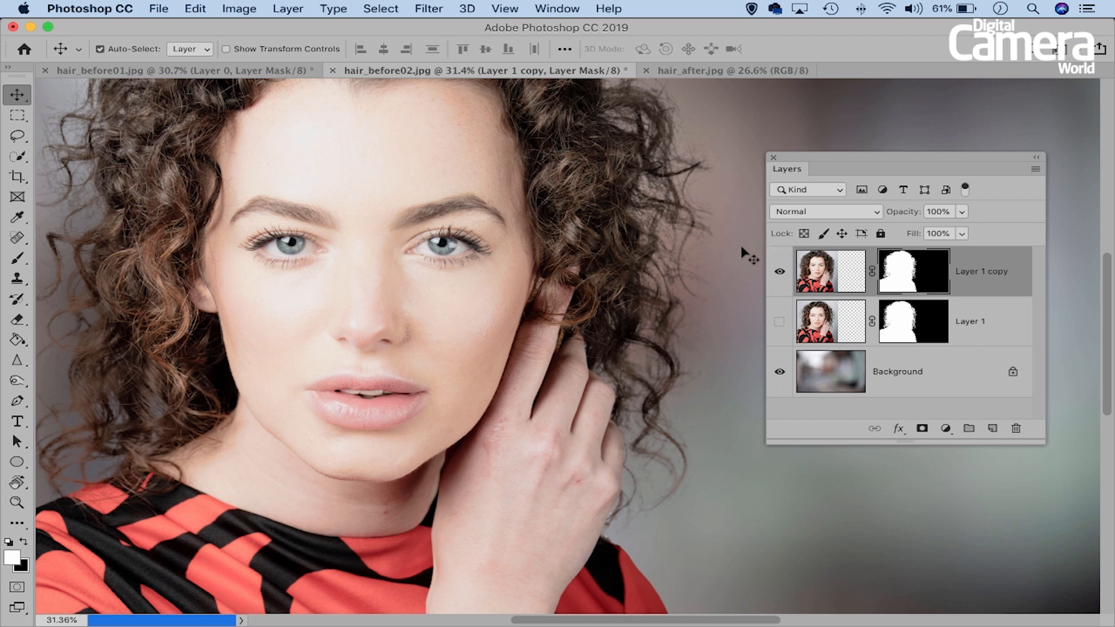
key("super+space")
left_click_drag(609, 242, 570, 299)
left_click_drag(466, 249, 615, 272)
left_click_drag(238, 360, 342, 200)
left_click_drag(302, 375, 331, 275)
left_click_drag(388, 327, 336, 296)
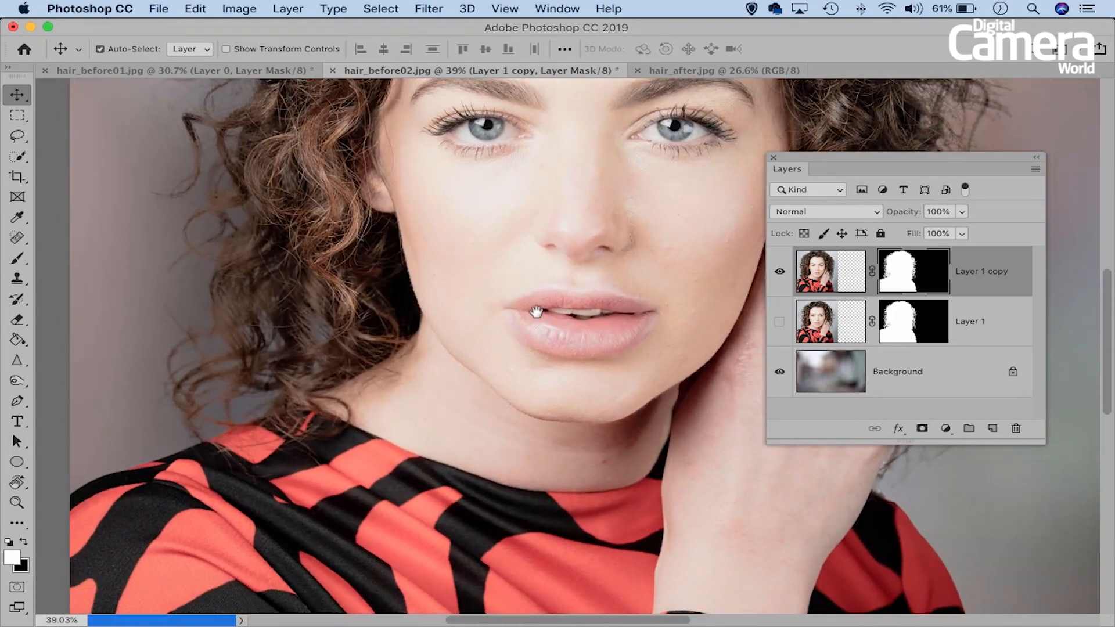
left_click_drag(580, 297, 416, 298)
mouse_move(517, 246)
left_mouse_down()
mouse_move(402, 289)
mouse_move(506, 267)
mouse_move(518, 242)
left_mouse_up()
key("super+0")
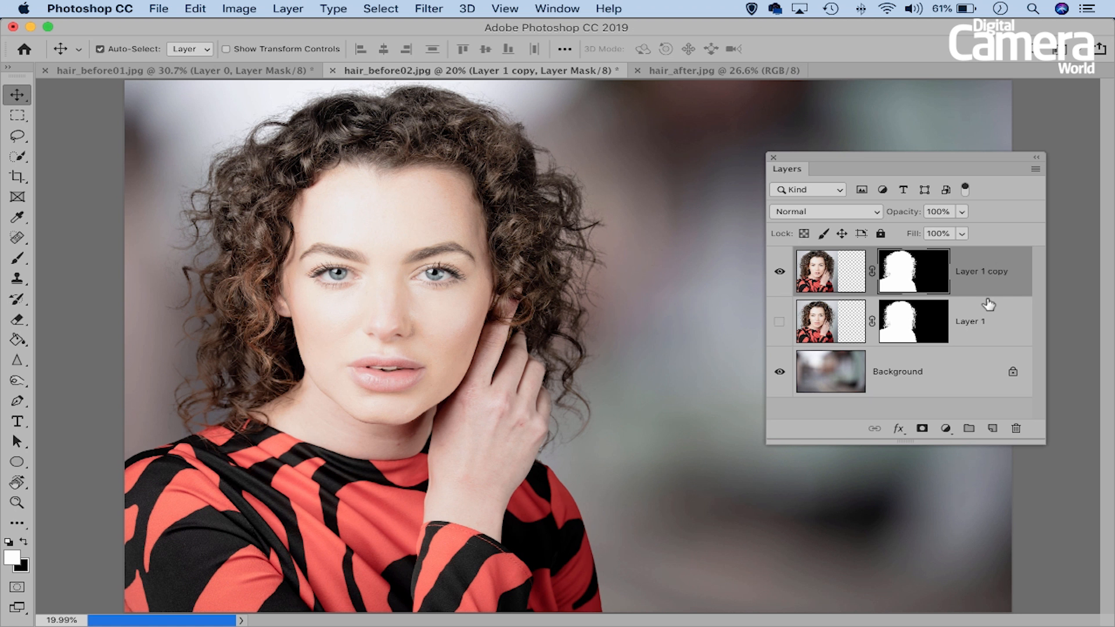
- Stamp all visible layers into a new merged layer above the stack and open it in the Camera Raw Filter
key("super+alt+shift+e")
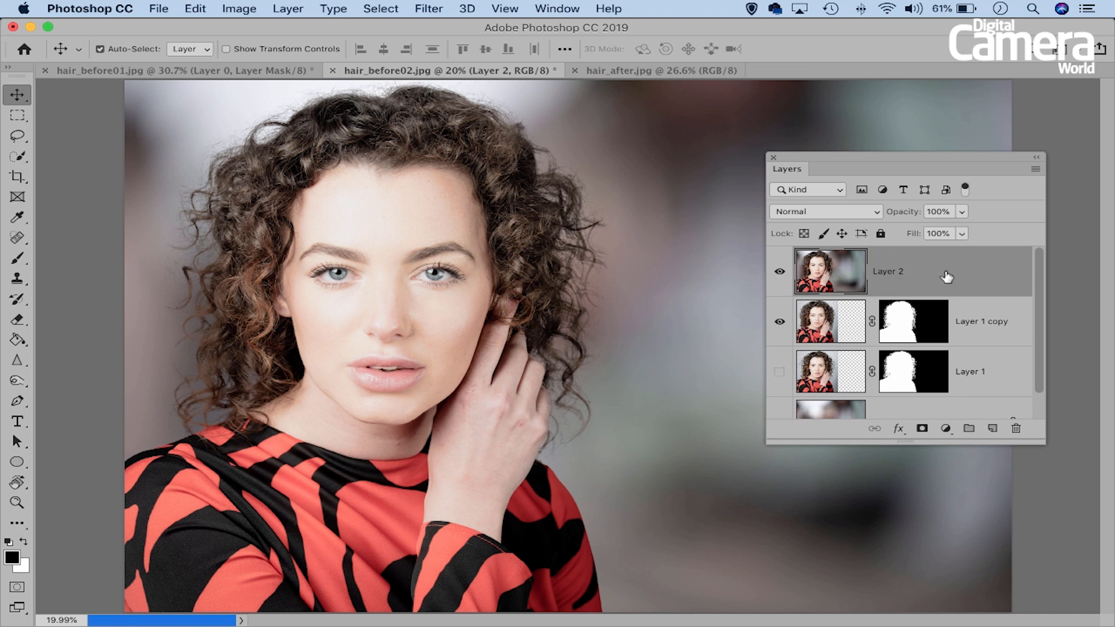
left_click(436, 13)
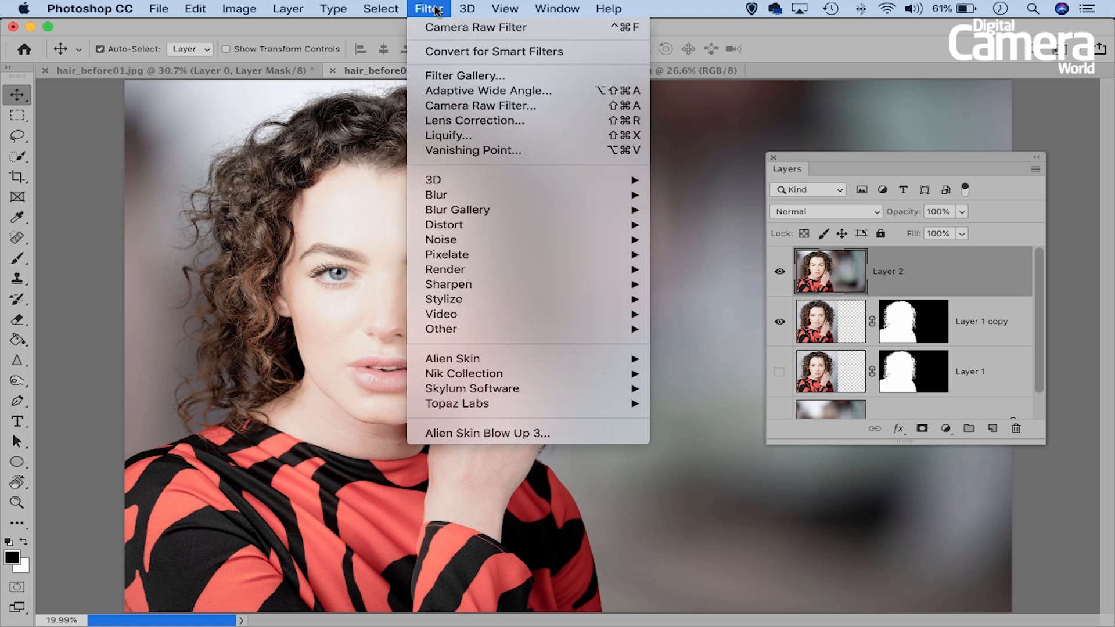
left_click(544, 105)
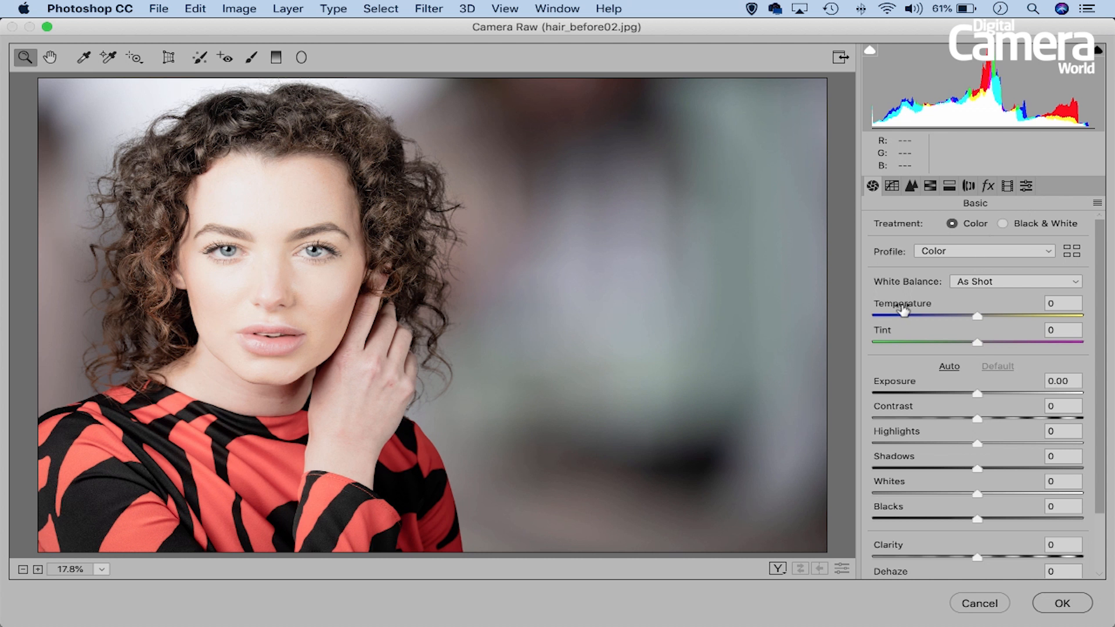
- Choose the Modern 04 creative profile for the merged portrait, set its amount to 128 and apply the Camera Raw adjustment
left_click(1073, 253)
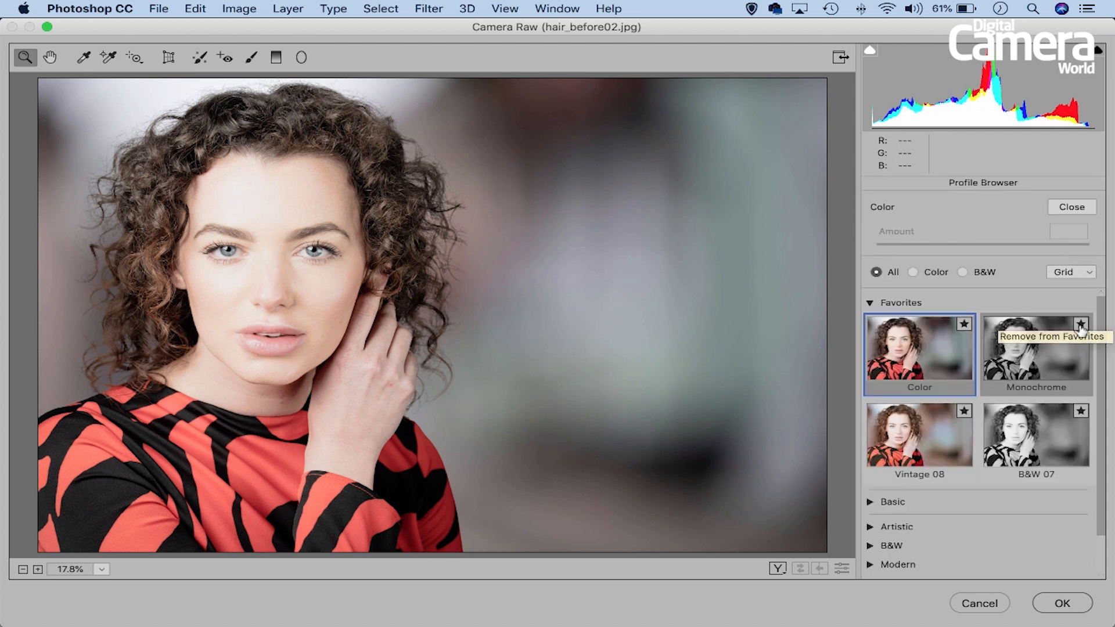
scroll(870, 482, "down", 2)
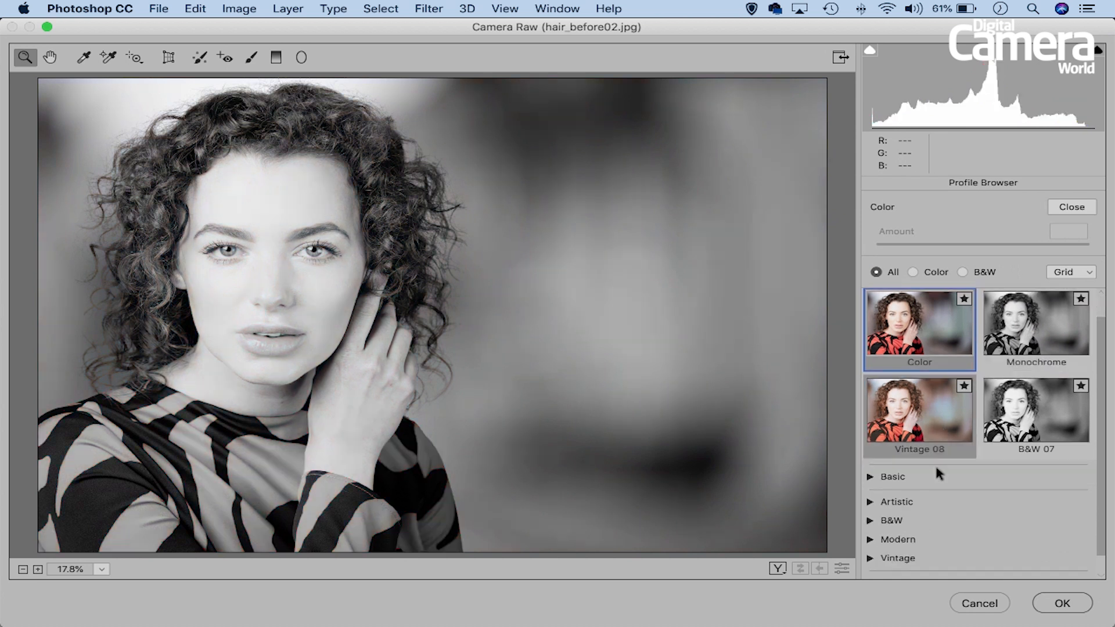
left_click(881, 519)
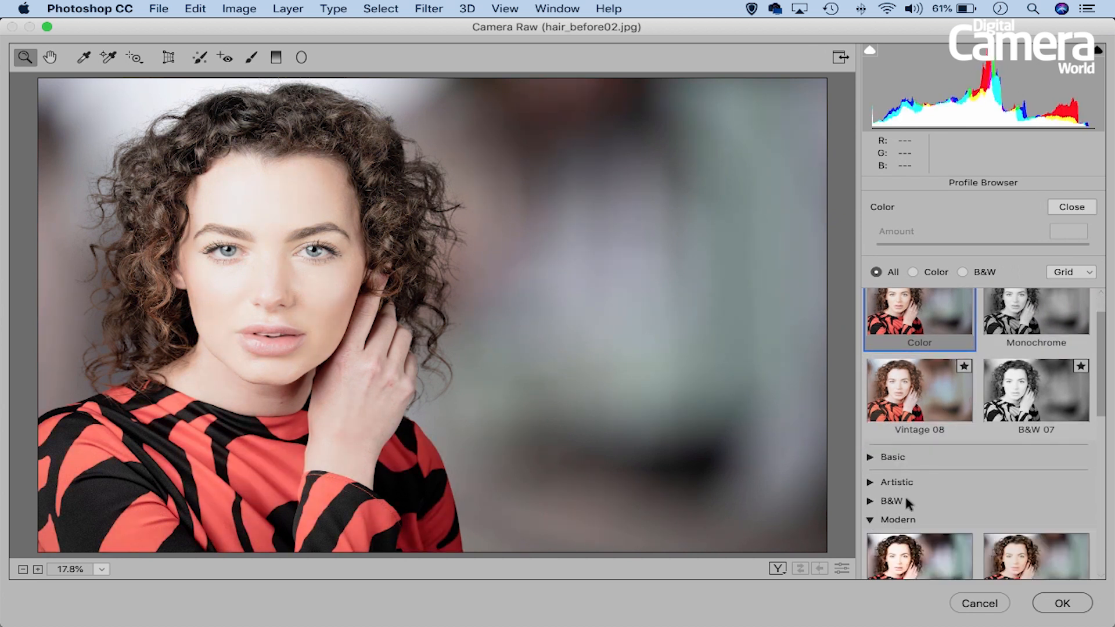
scroll(894, 505, "down", 3)
scroll(927, 350, "down", 2)
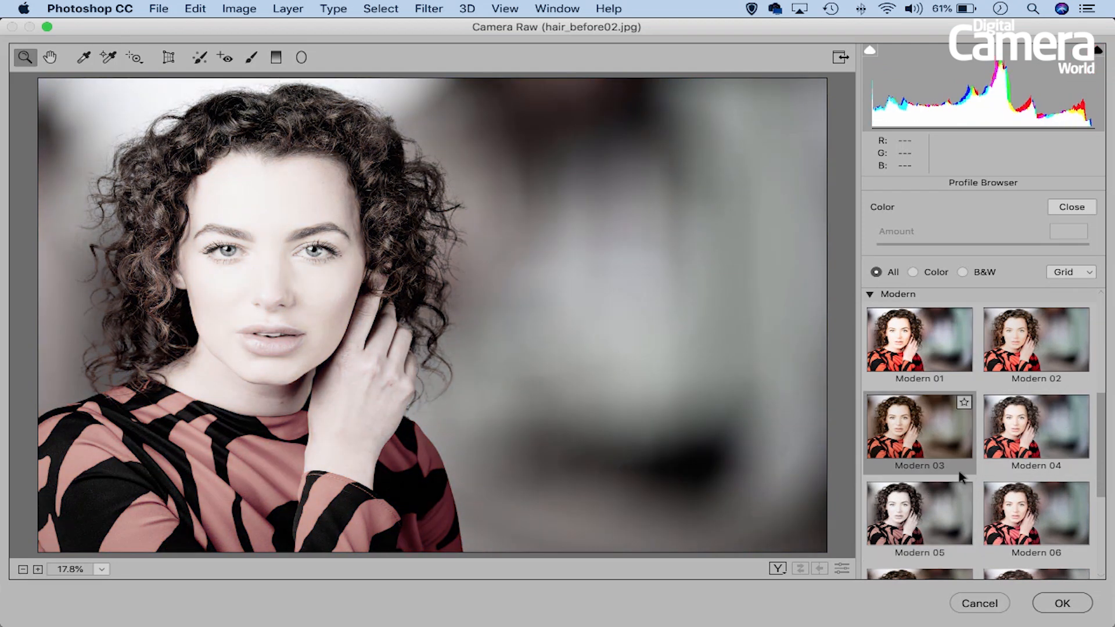
left_click(1021, 441)
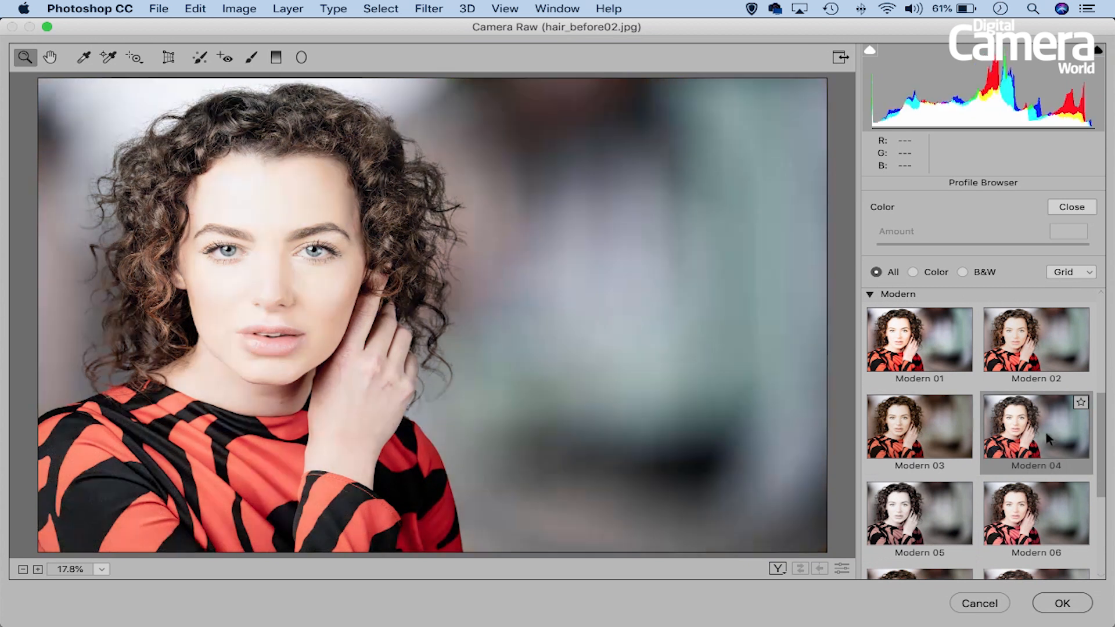
double_click(1046, 434)
left_click_drag(978, 284, 1005, 287)
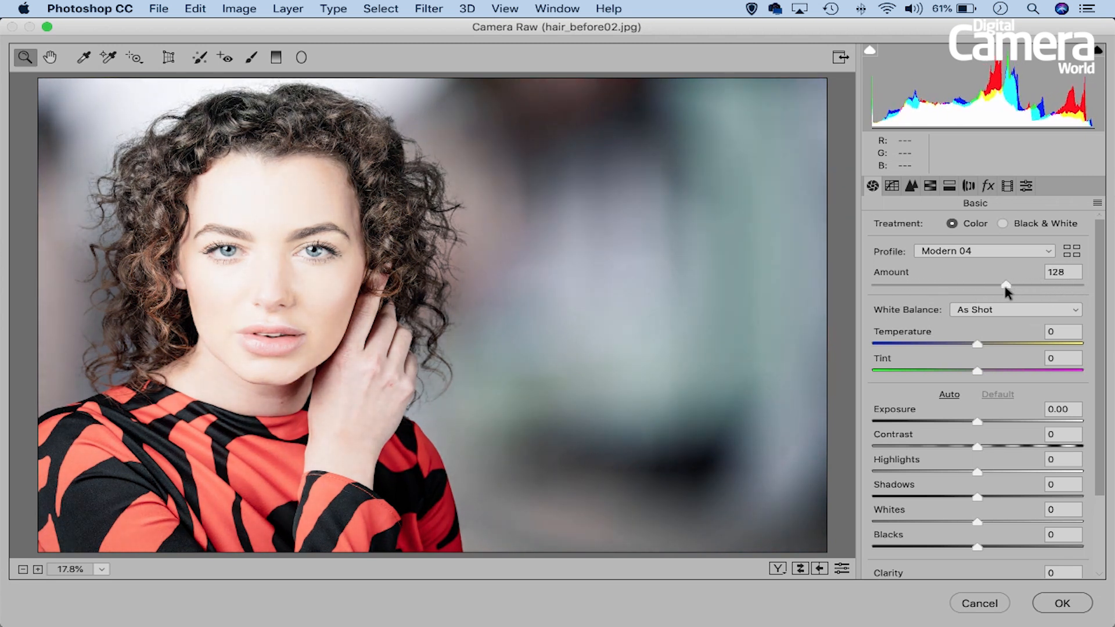
left_click(1057, 602)
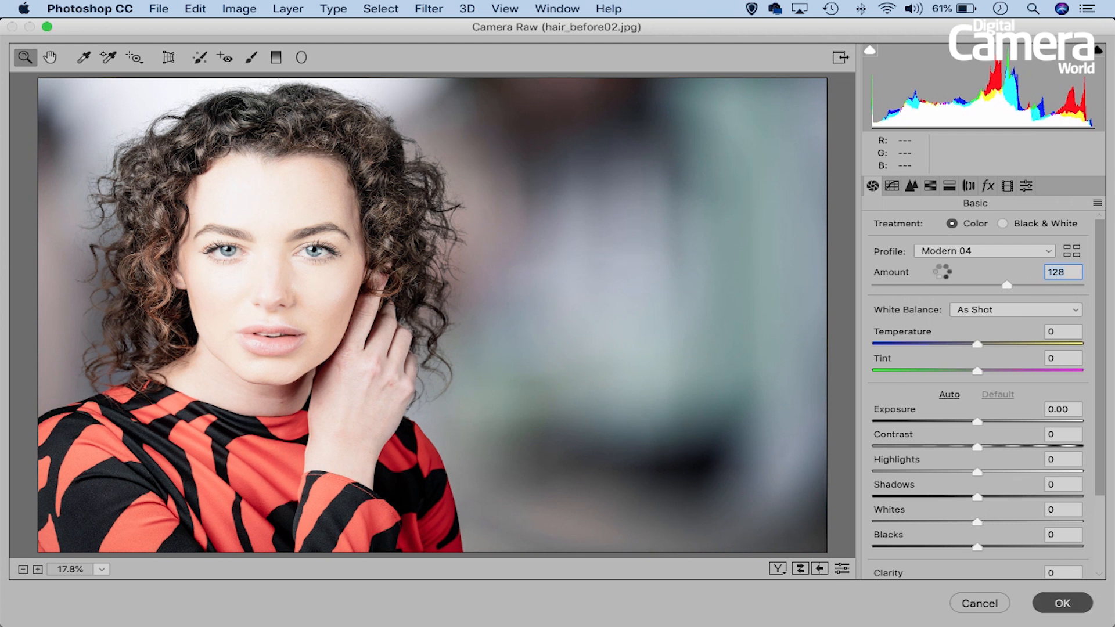